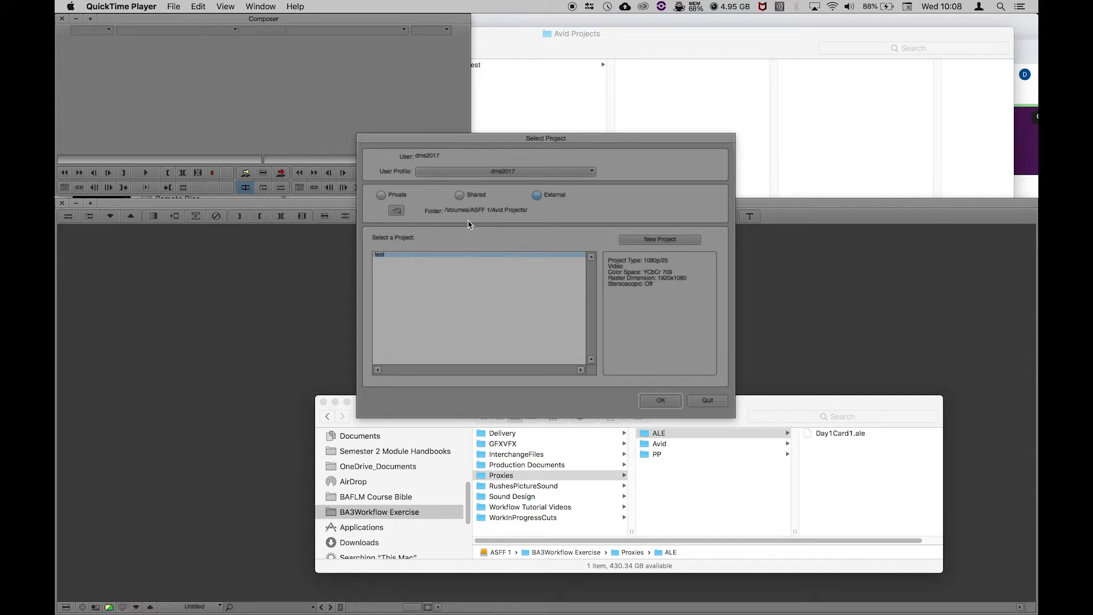
In Finder, examine the ASFF 1 drive's Avid MediaFiles folder down to MXF/1, and its Avid Projects folder.
left_click(550, 88)
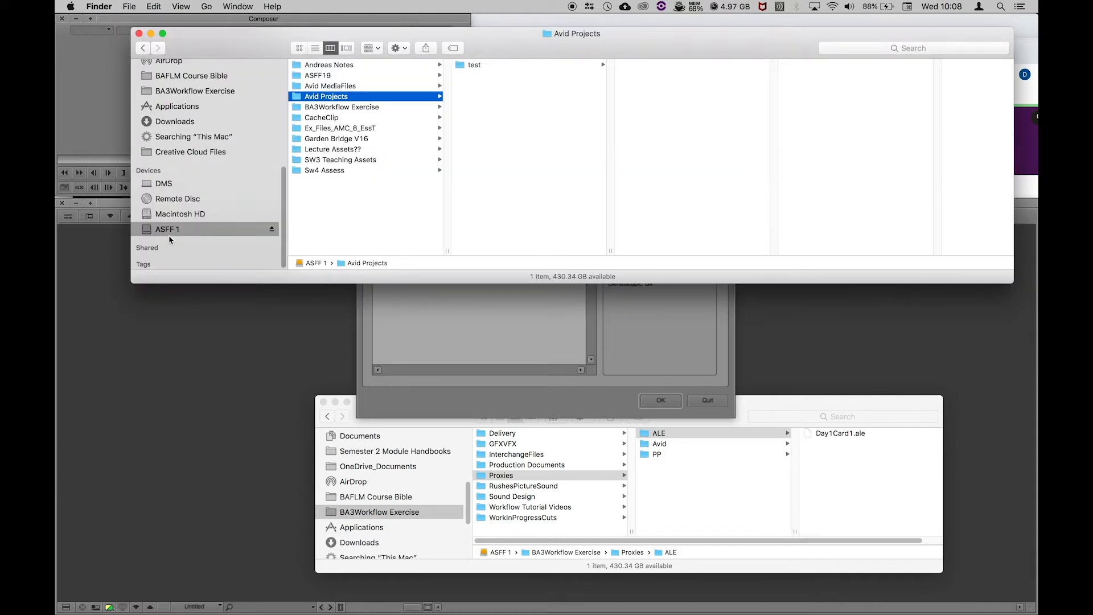
left_click(148, 230)
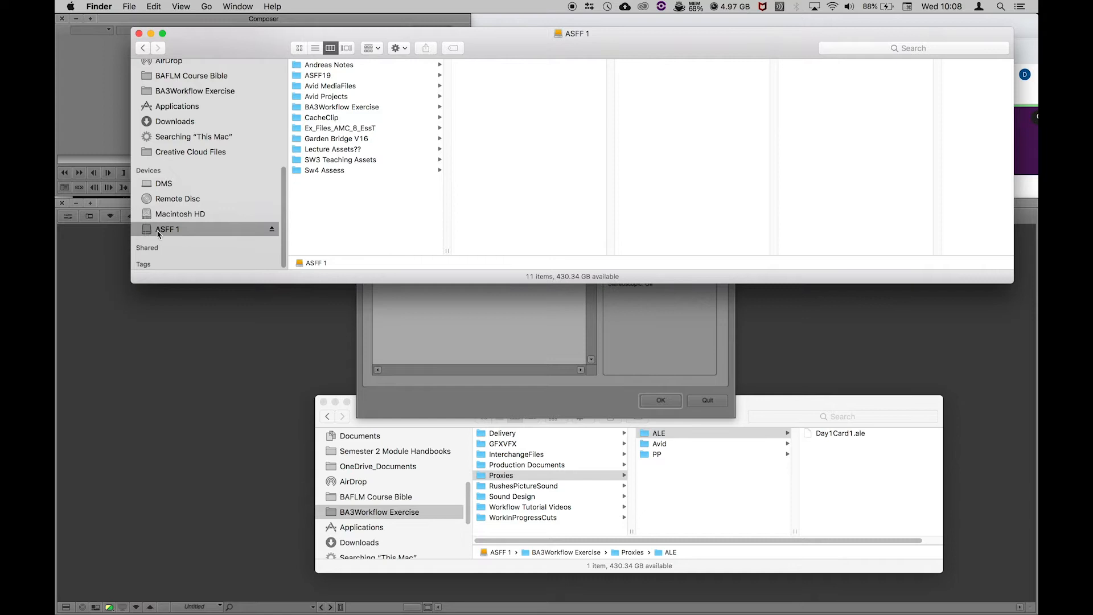
left_click(327, 88)
left_click(478, 67)
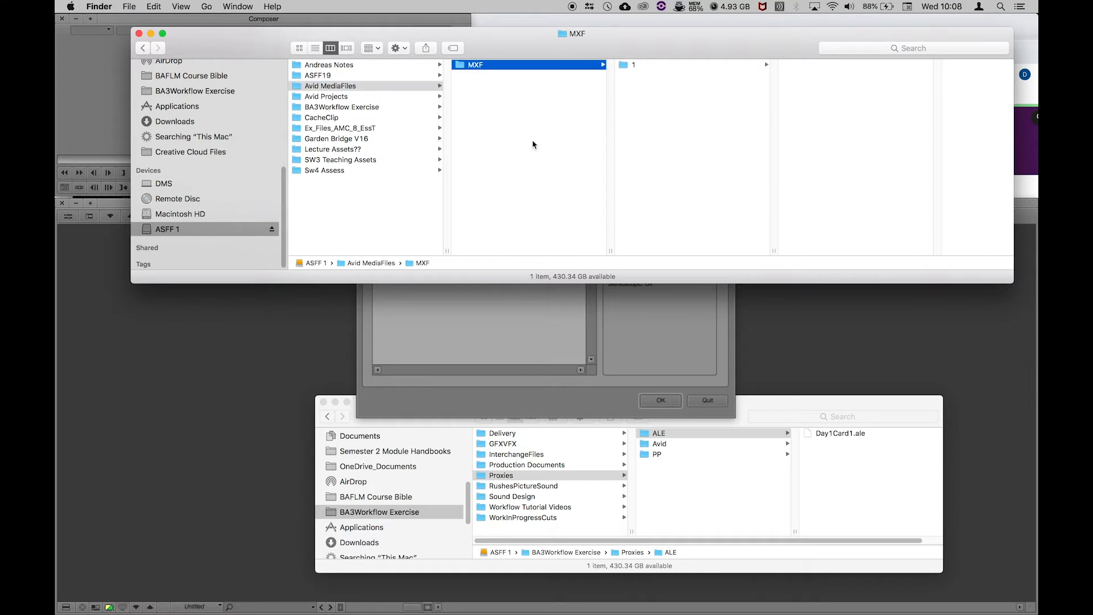
left_click(625, 67)
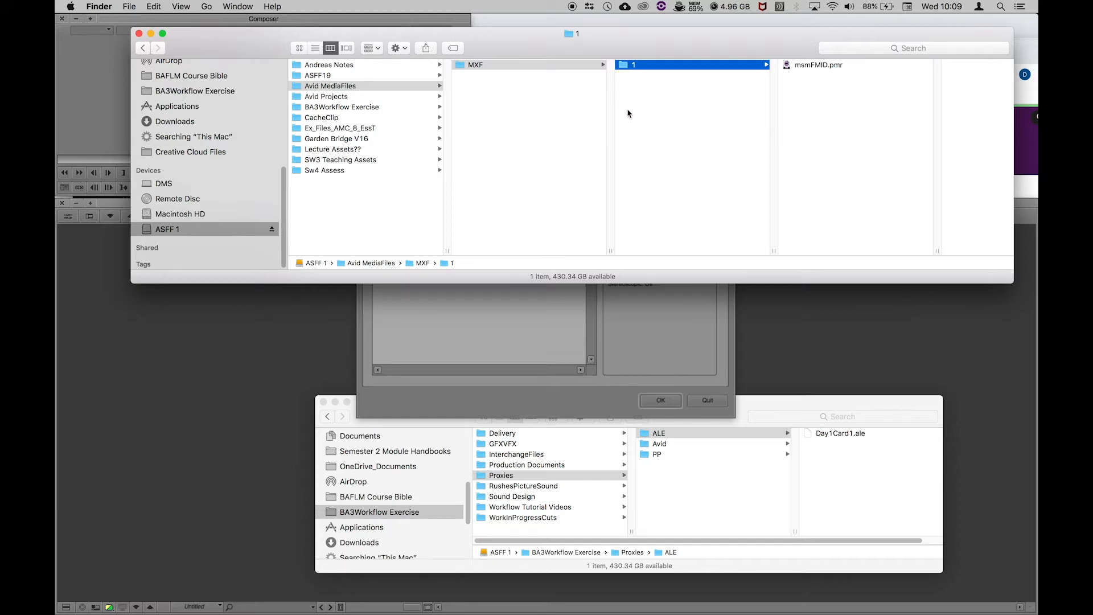
key("Left")
key("Left")
left_click(319, 98)
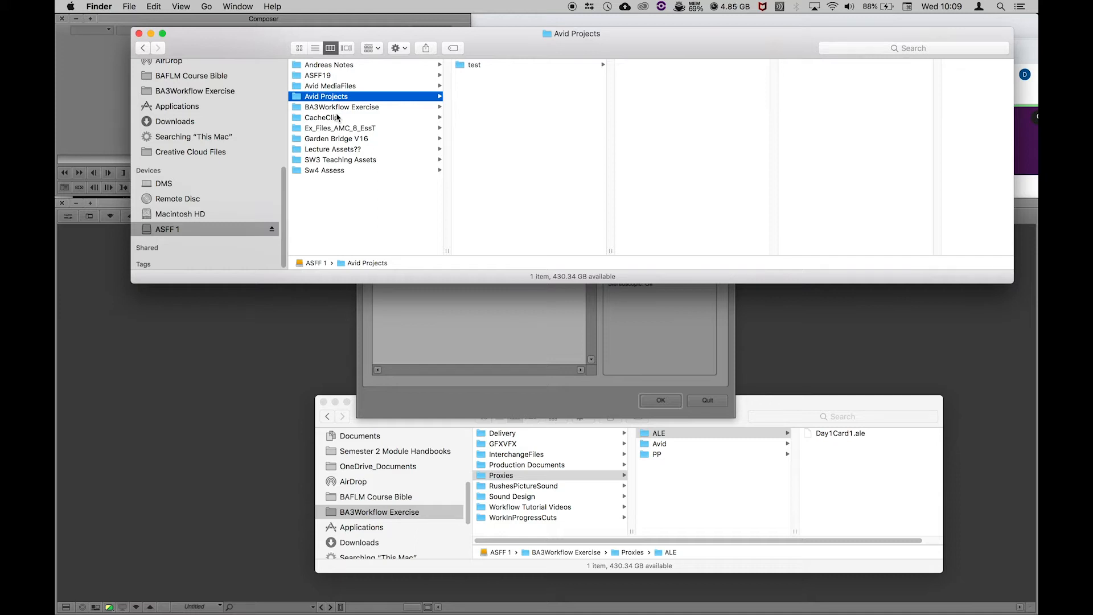
left_click(299, 87)
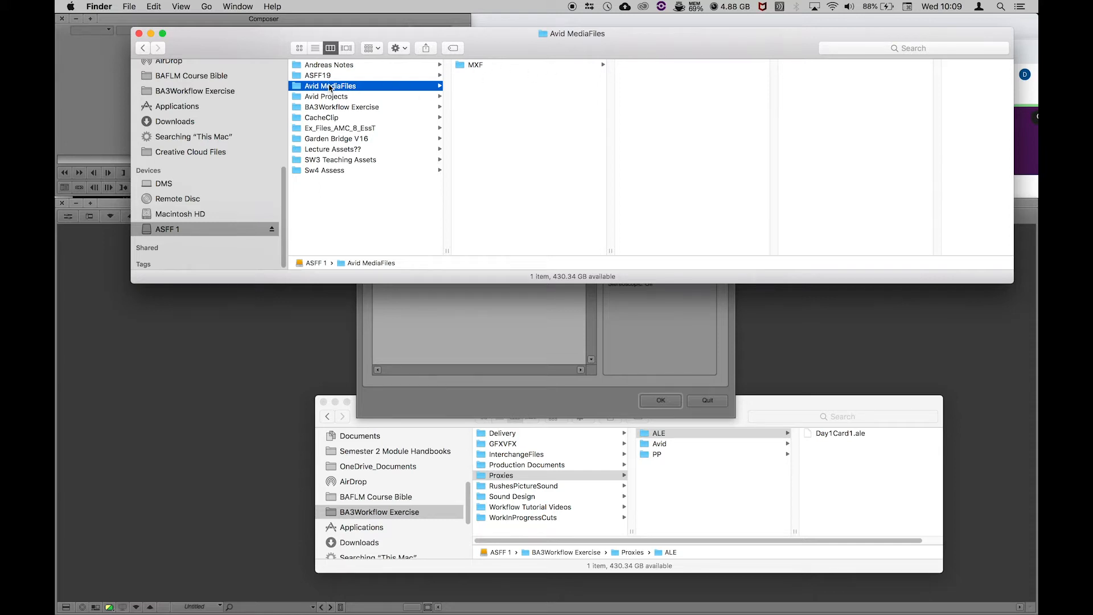
Switch back to Avid Media Composer and set the external project location to the Avid Projects folder on ASFF 1.
left_click(674, 333)
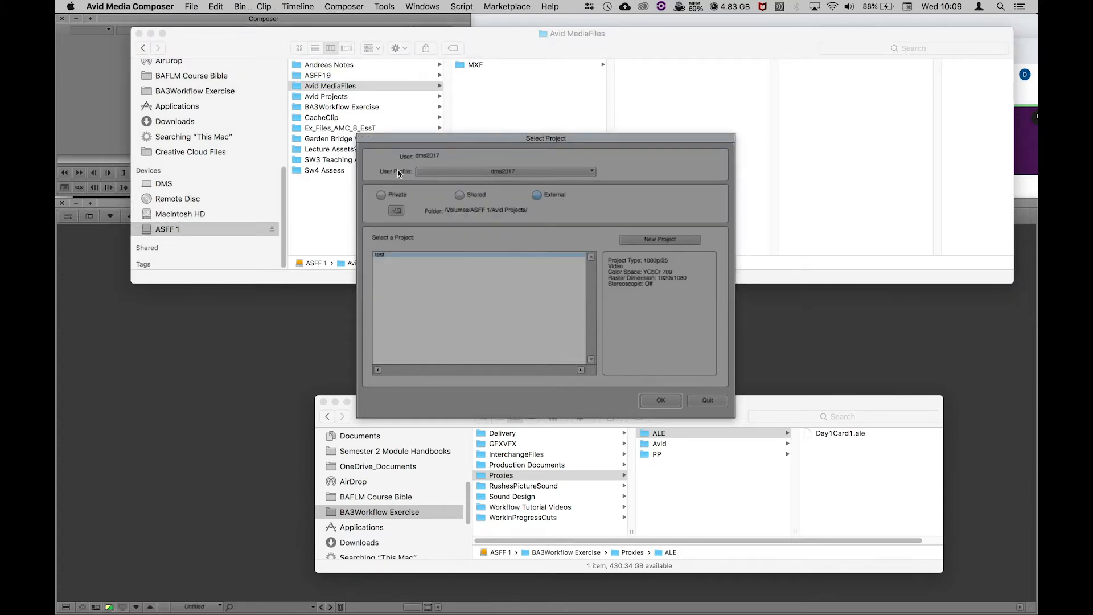
left_click(395, 211)
scroll(438, 301, "down", 10)
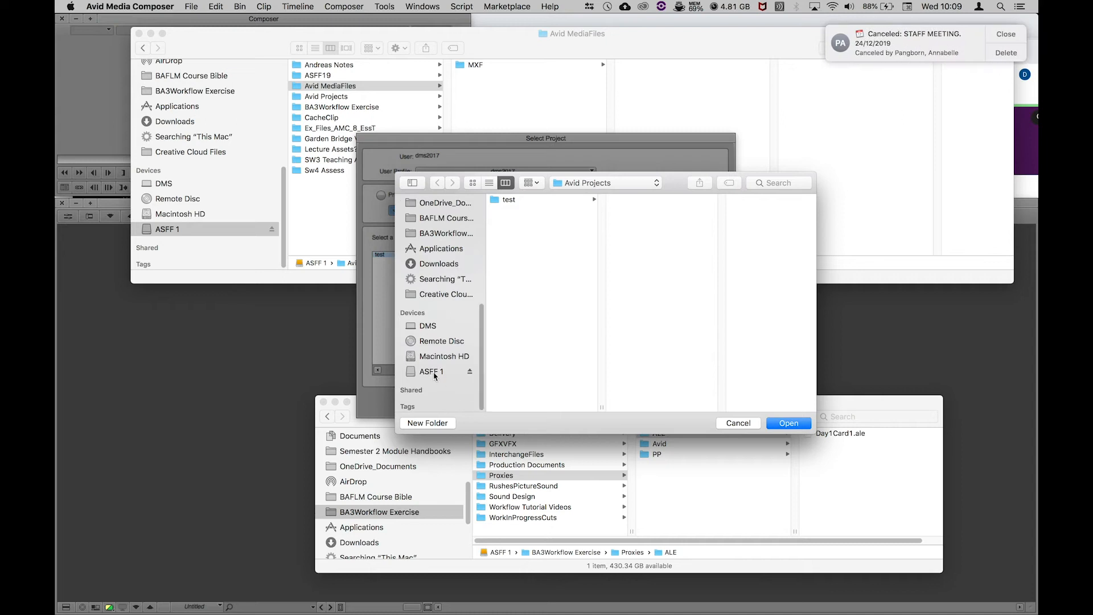
left_click(433, 372)
left_click(529, 233)
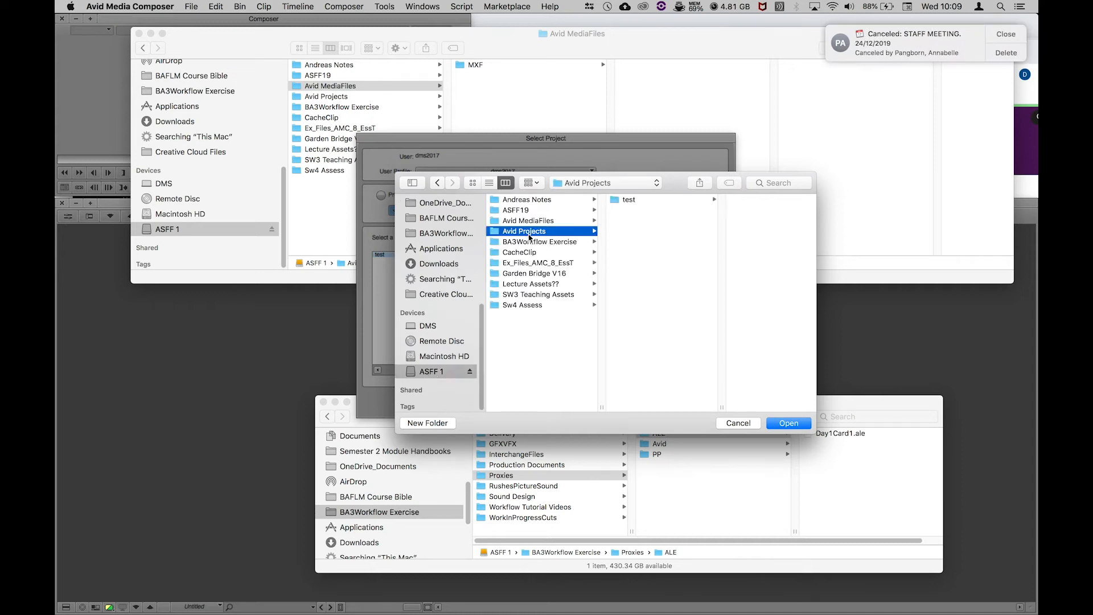
left_click(789, 425)
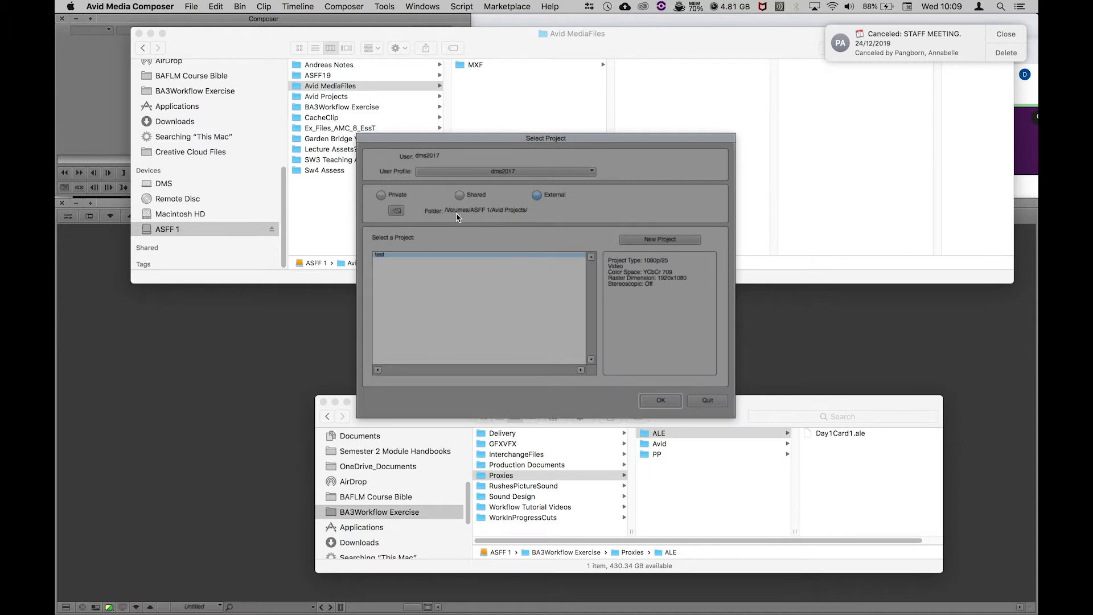
Start a new project in this folder and set its format to HD 1080, 1080p/25.
left_click(659, 242)
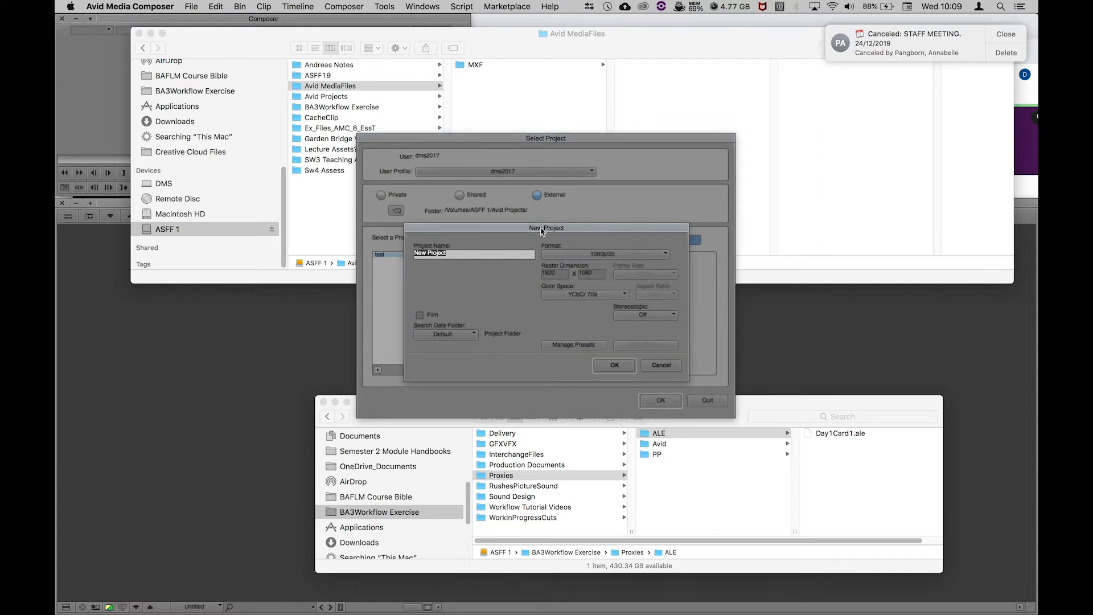
left_click_drag(585, 228, 582, 180)
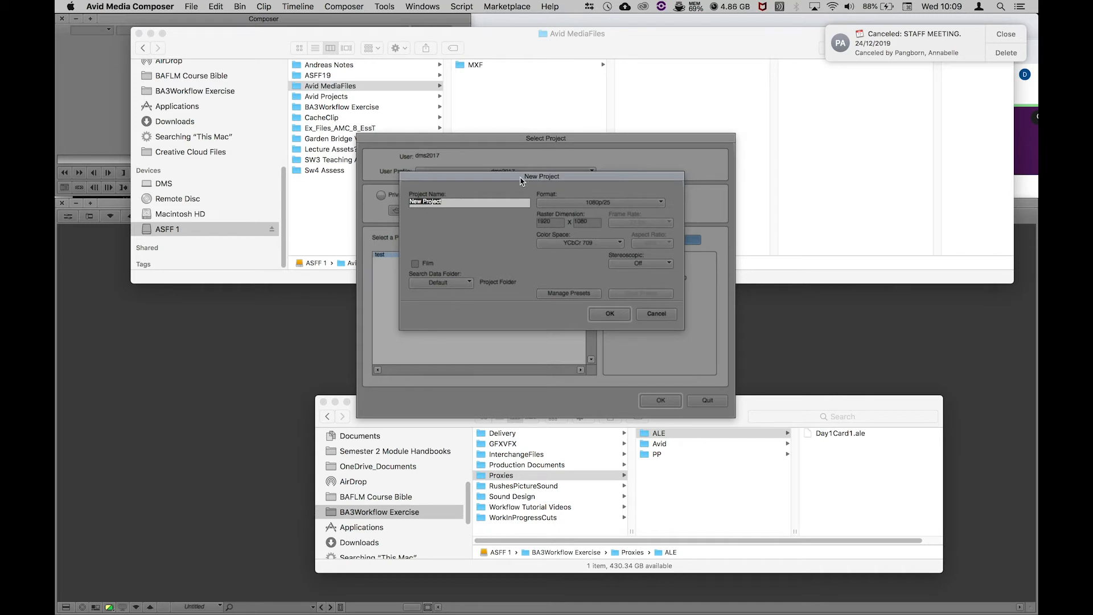
left_click(567, 202)
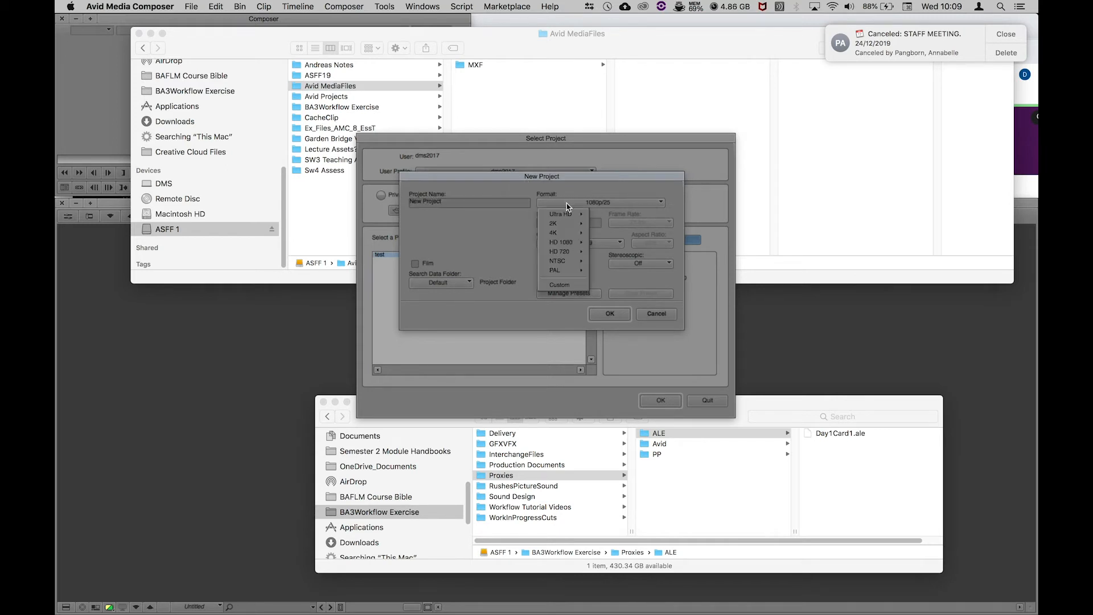
mouse_move(565, 218)
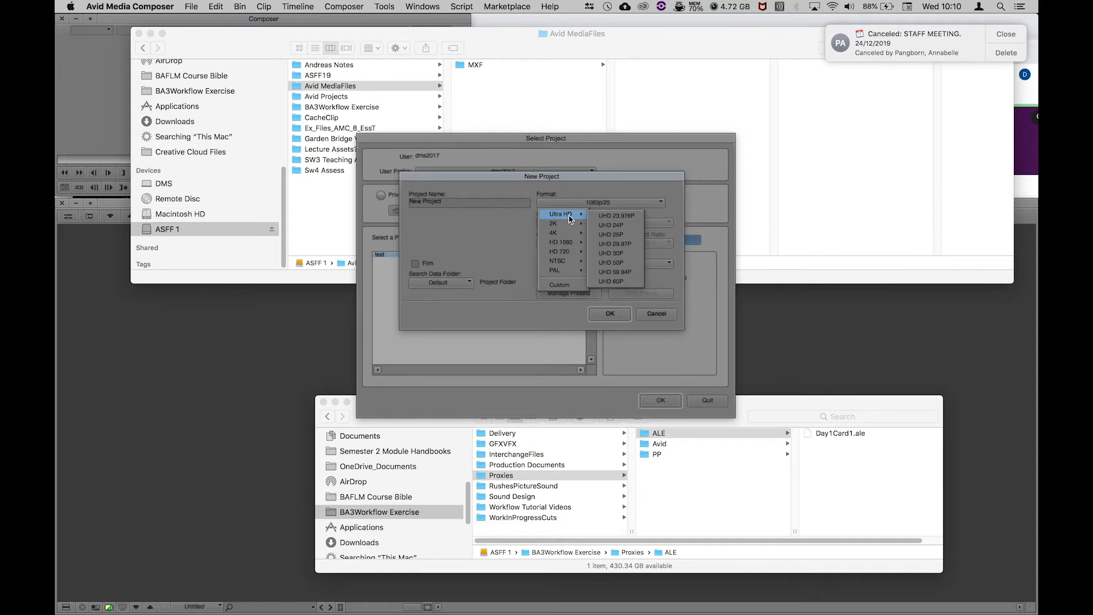
mouse_move(569, 244)
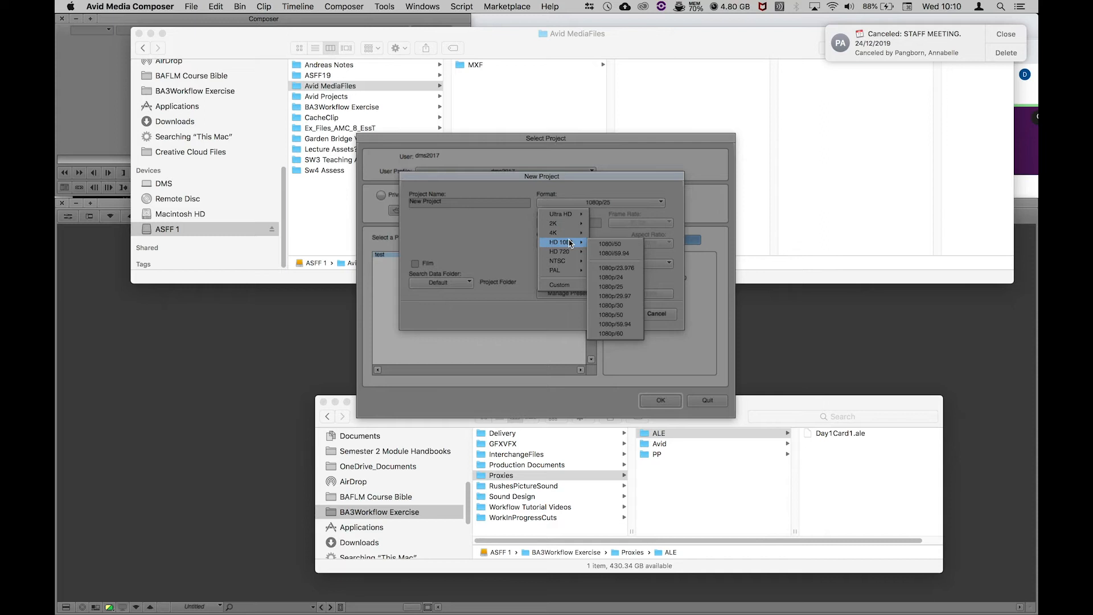
left_click(616, 289)
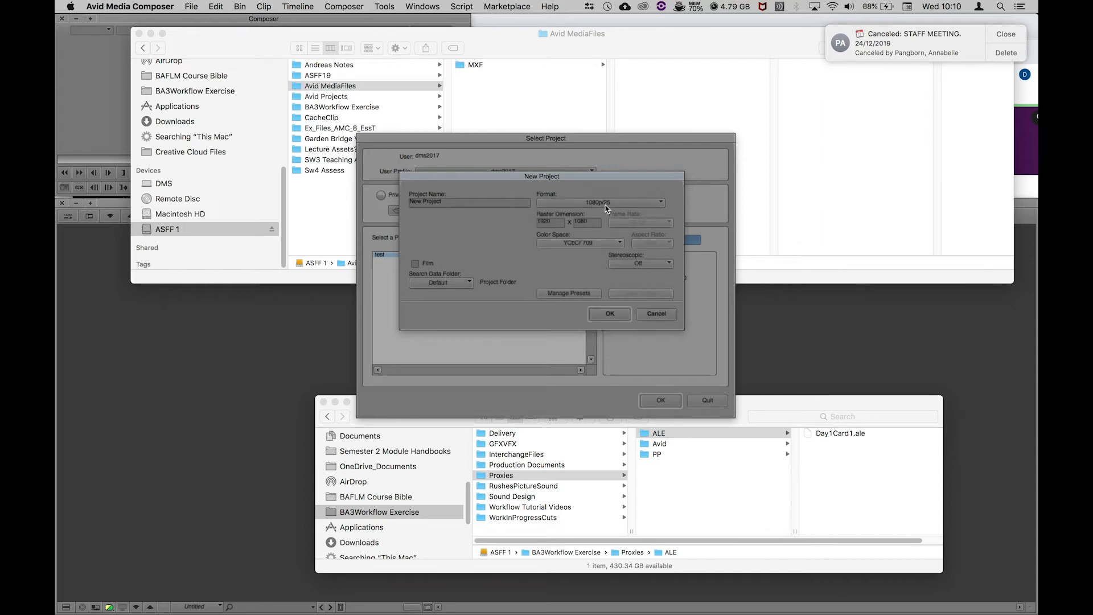
Name the project MyFilm, create it and open it.
left_click(449, 202)
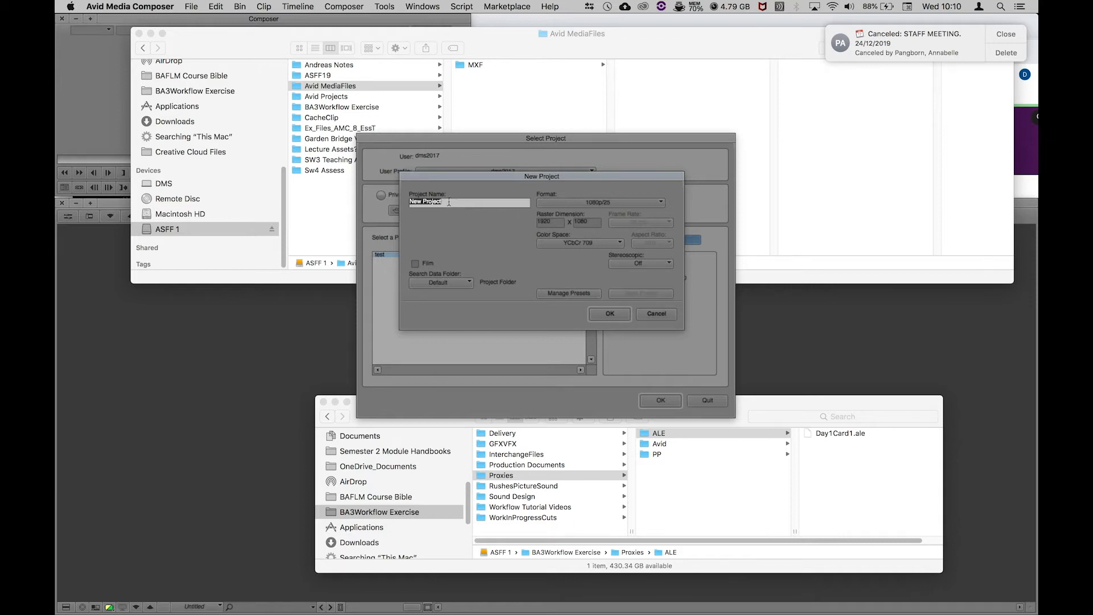
type("MyFilm")
left_click(615, 316)
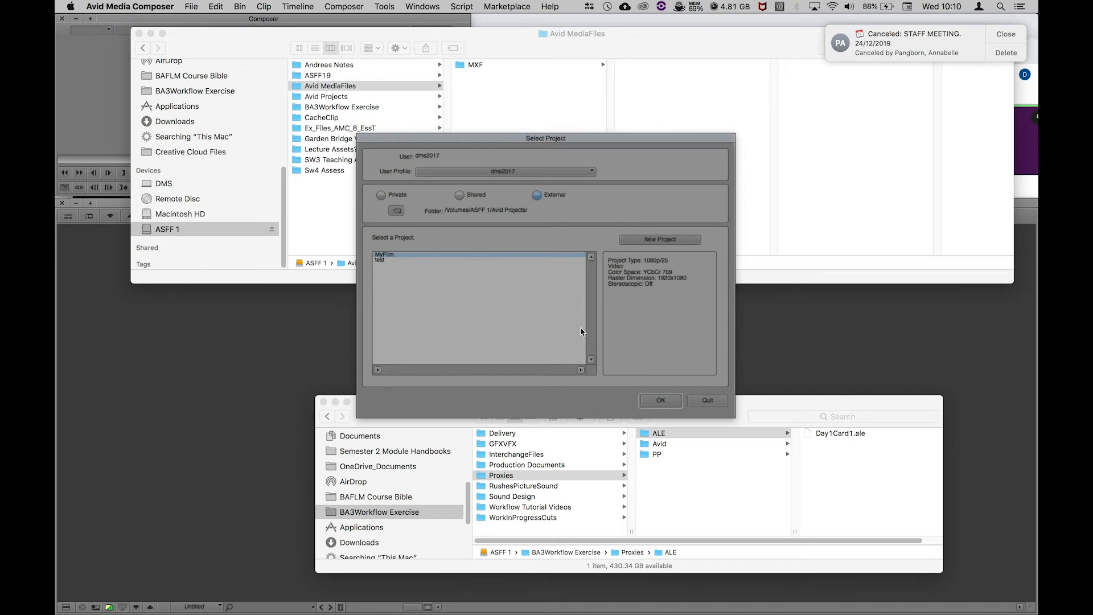
left_click(669, 402)
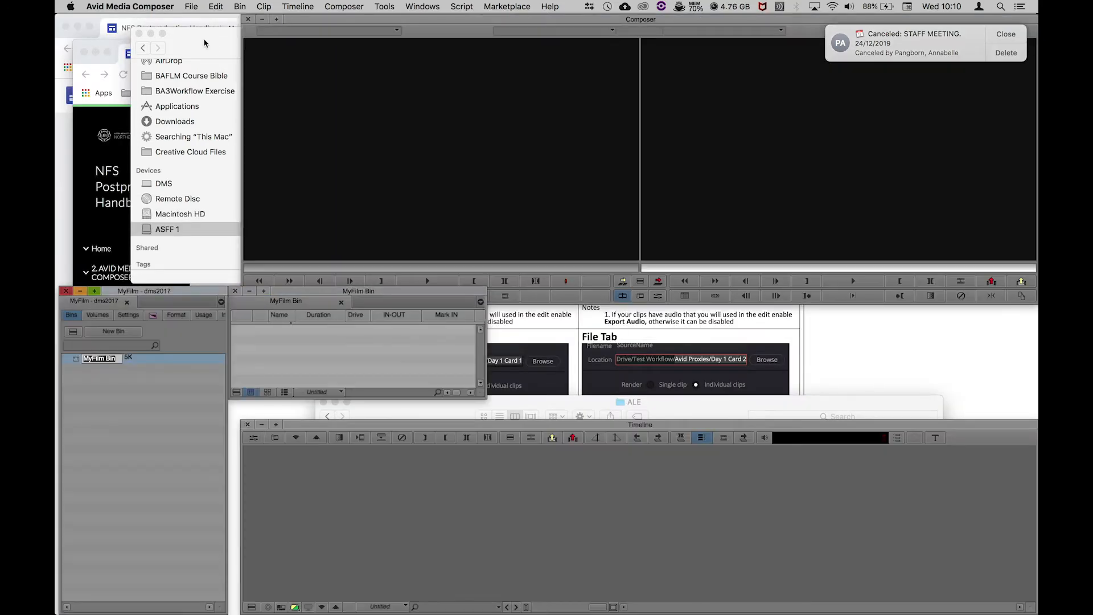
Switch to Finder and inspect the contents of the MyFilm folder inside Avid Projects.
left_click(205, 43)
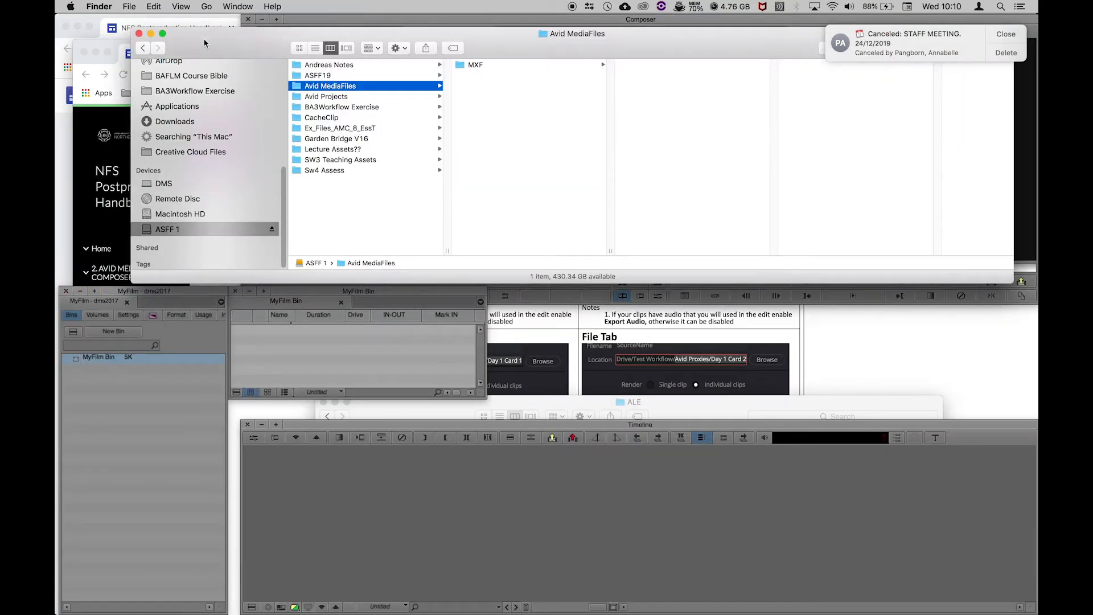
left_click(327, 96)
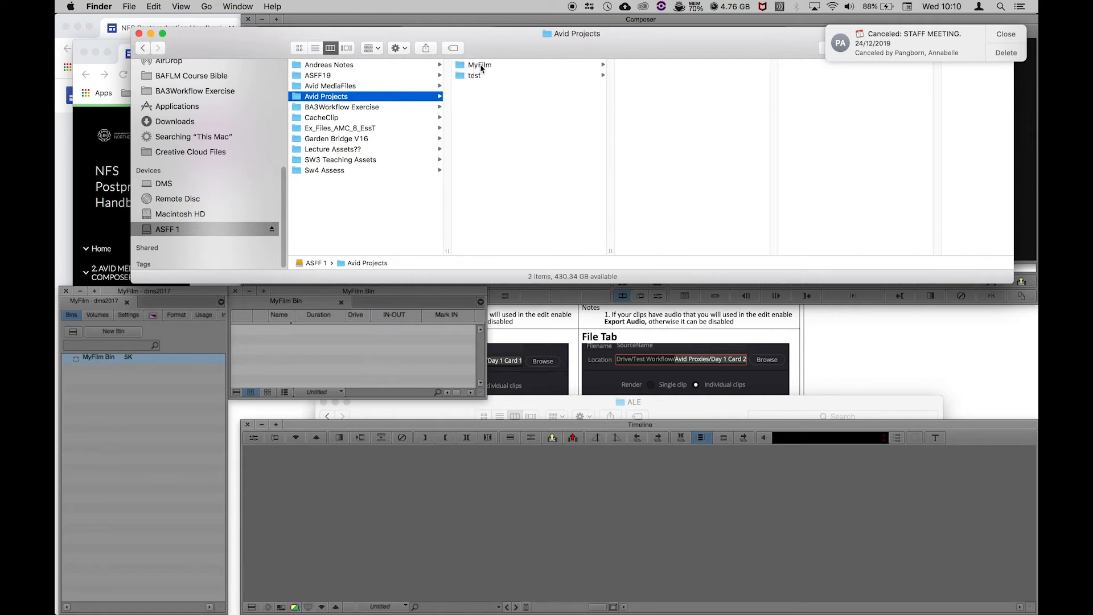
left_click(480, 67)
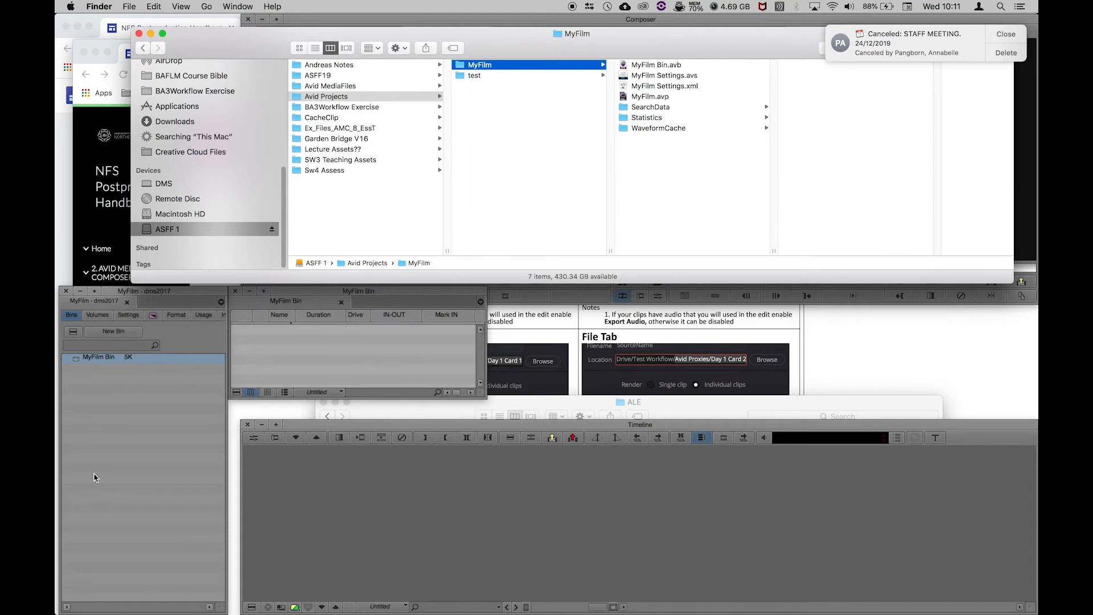
Return to Avid Media Composer and create a new bin named xxxx in the MyFilm project.
left_click(130, 419)
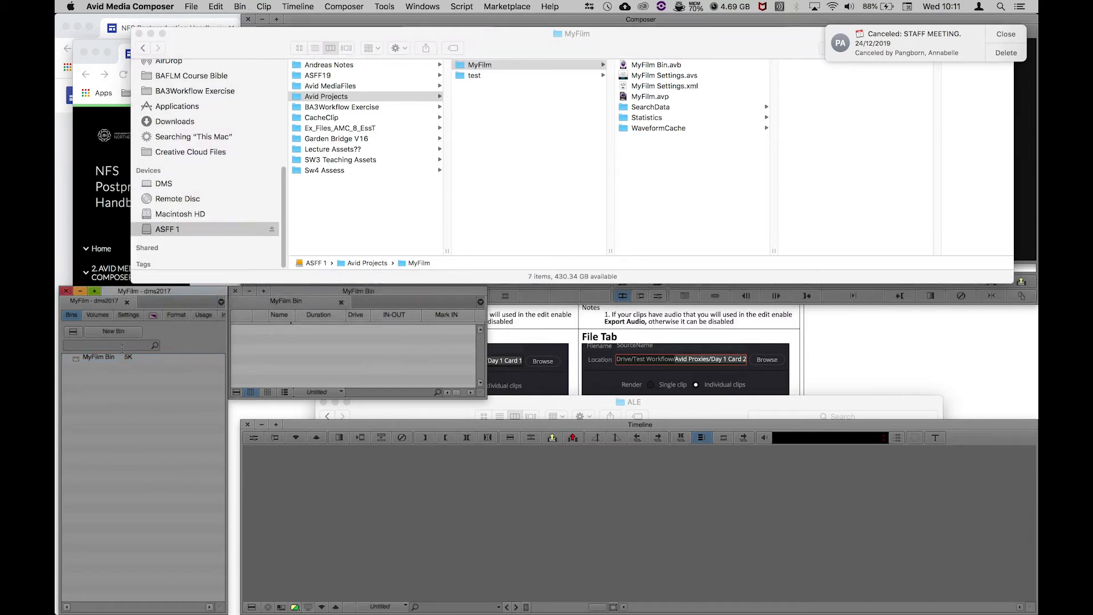
left_click(109, 335)
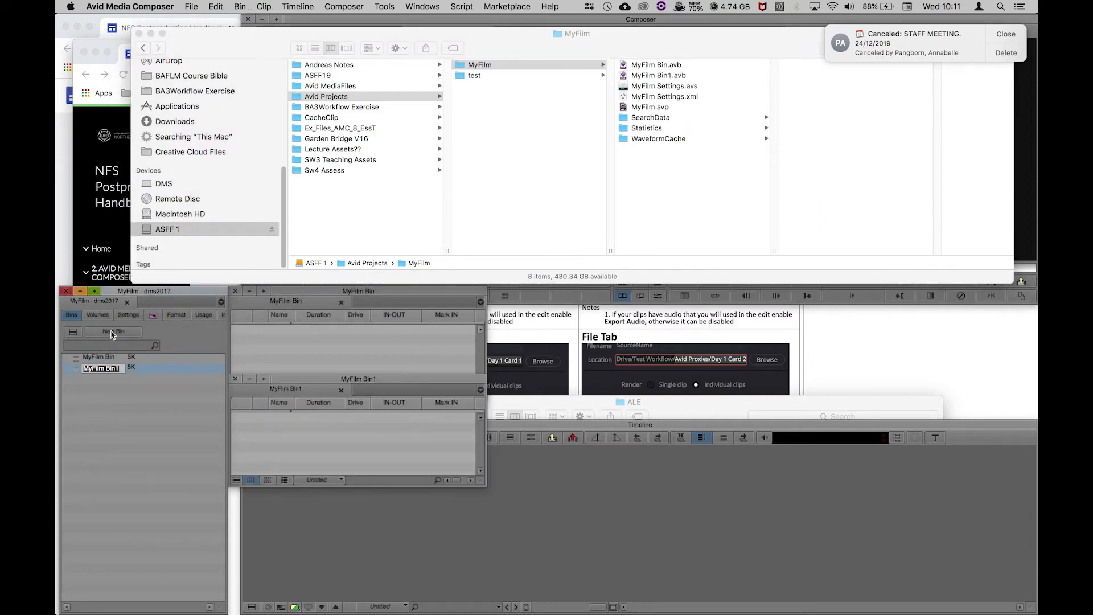
type("xxxx")
key("Return")
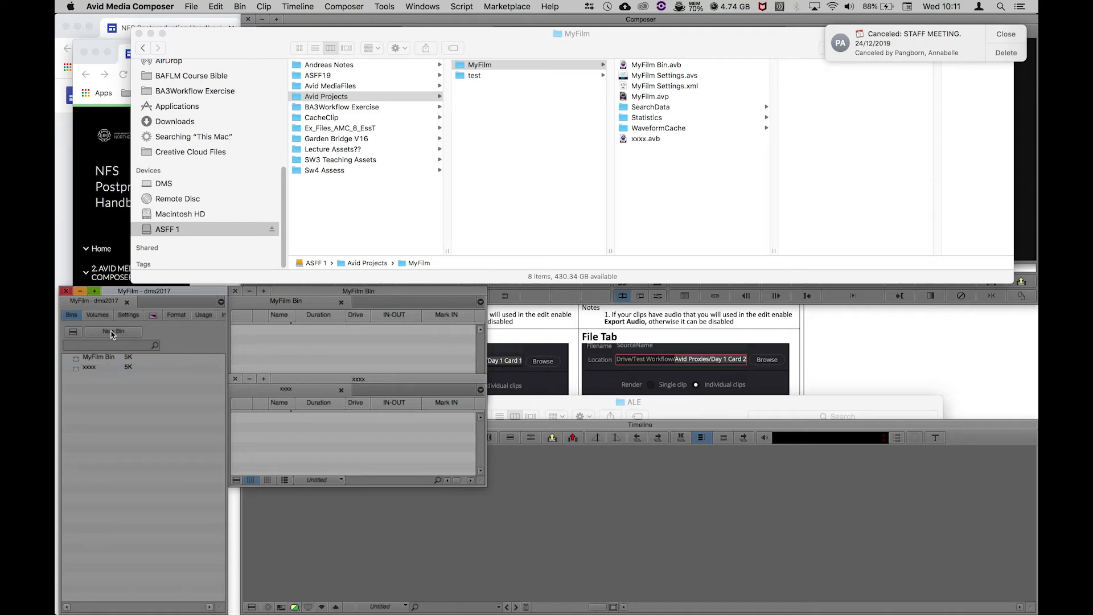
Inspect the xxxx.avb file in Finder's MyFilm folder, and view the xxxx and MyFilm Bin windows in Avid Media Composer.
left_click(622, 139)
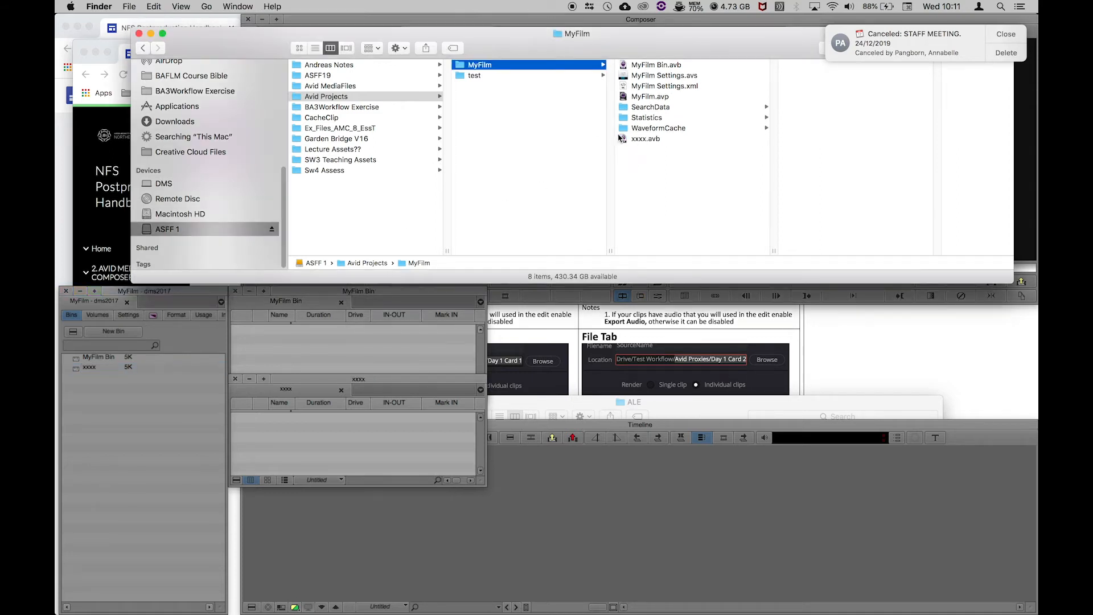
left_click(623, 139)
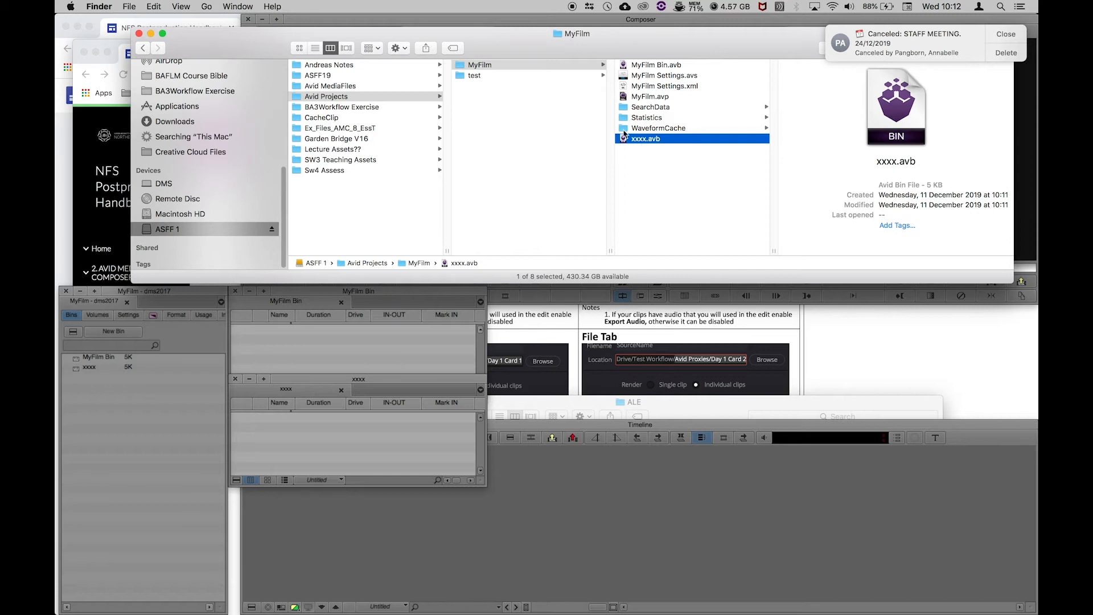
left_click(347, 343)
left_click(393, 447)
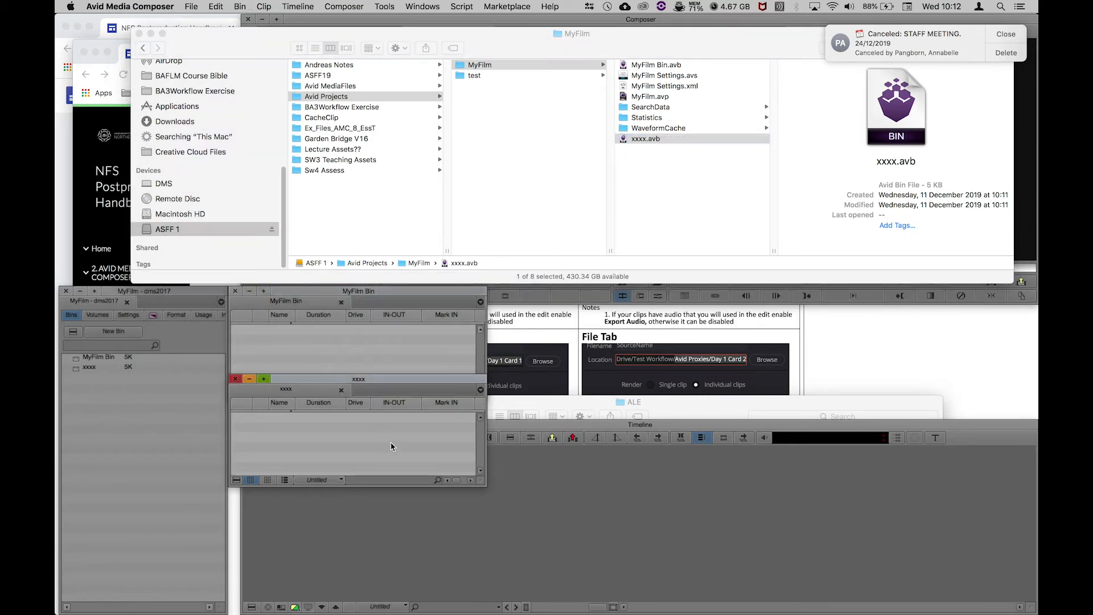
left_click(399, 356)
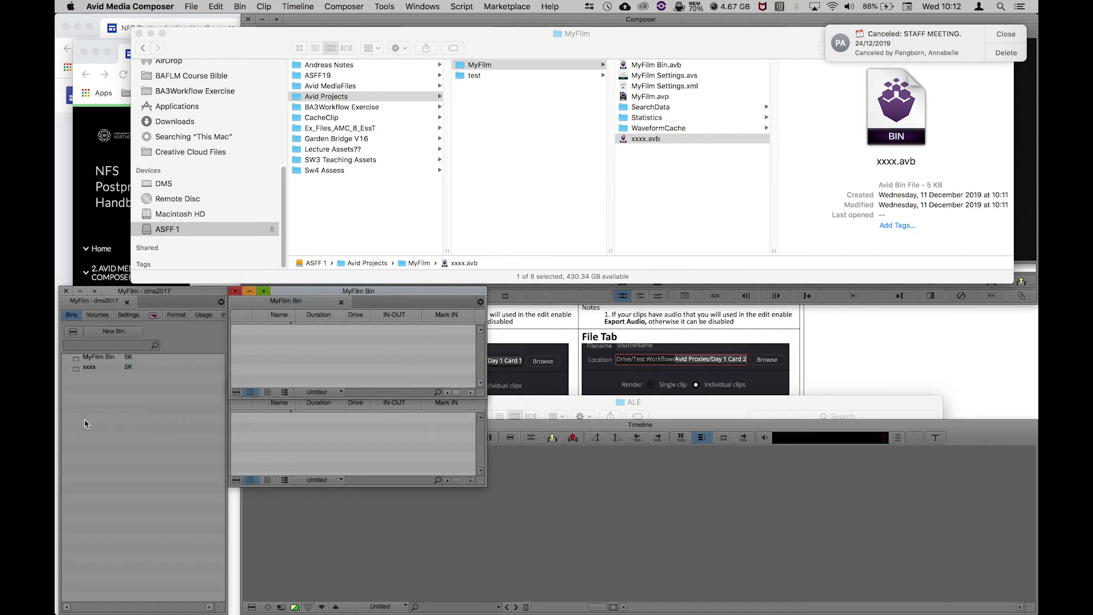
Create a new bin named Day1Card1 and check its Day1Card1.avb file in Finder's MyFilm folder.
left_click(118, 403)
left_click(109, 335)
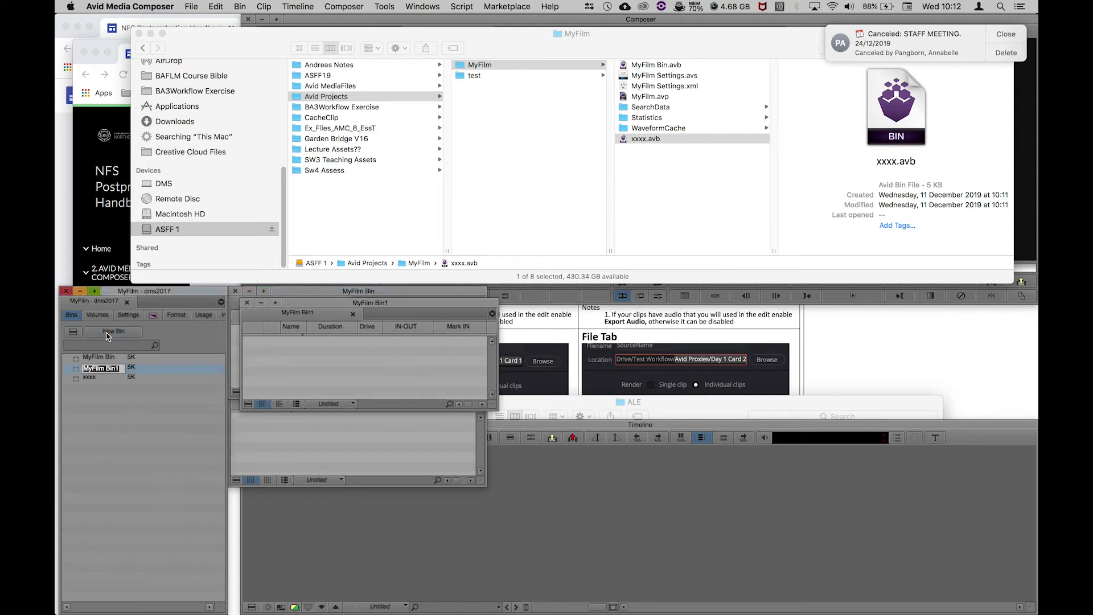
type("Day1Card")
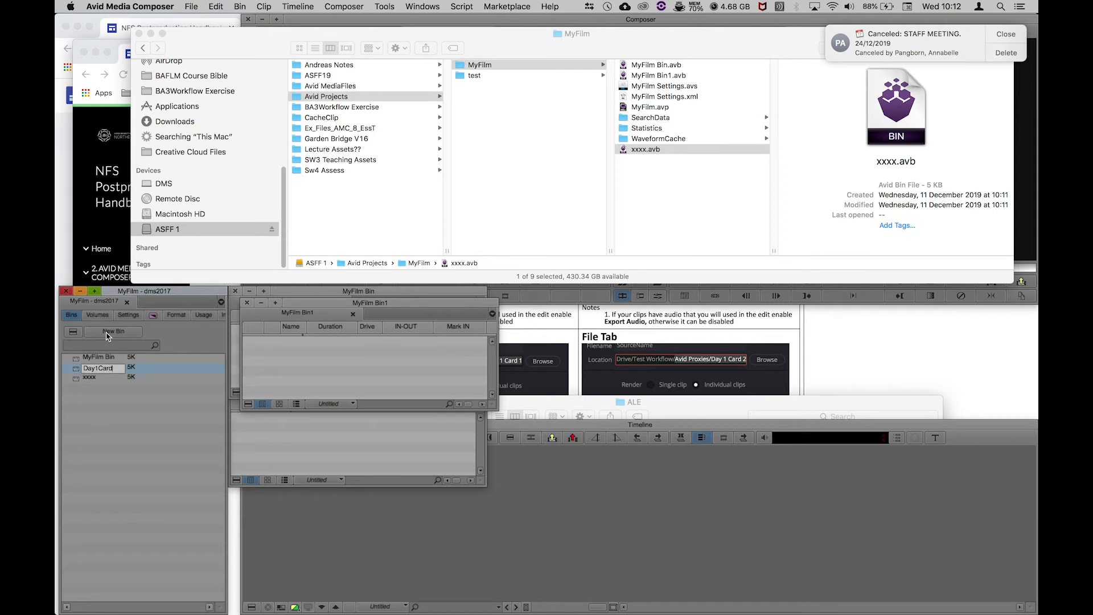
type("1")
key("Return")
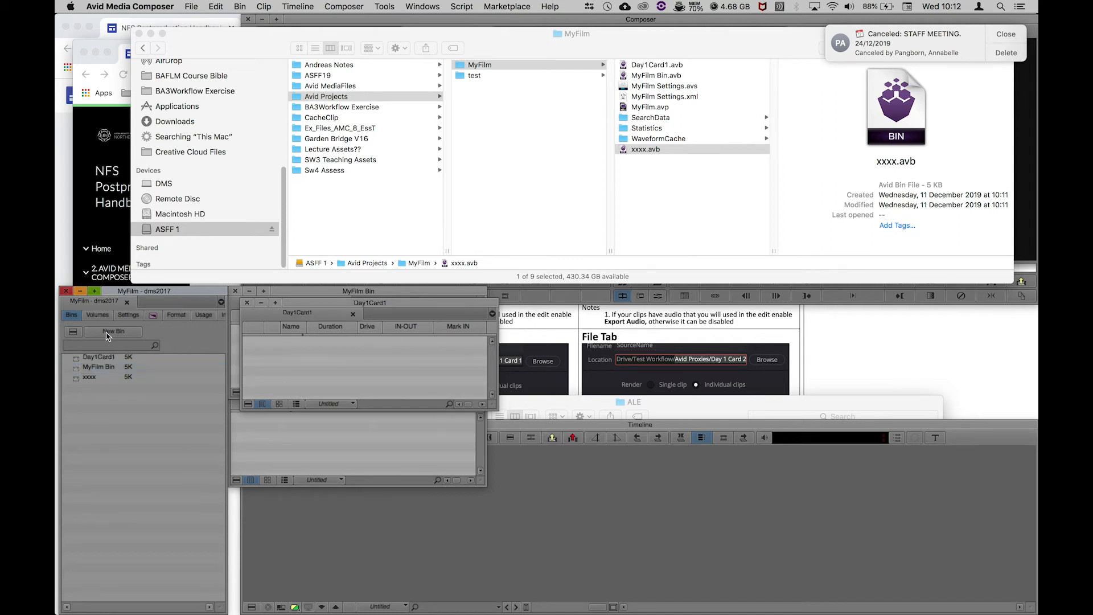
left_click(640, 68)
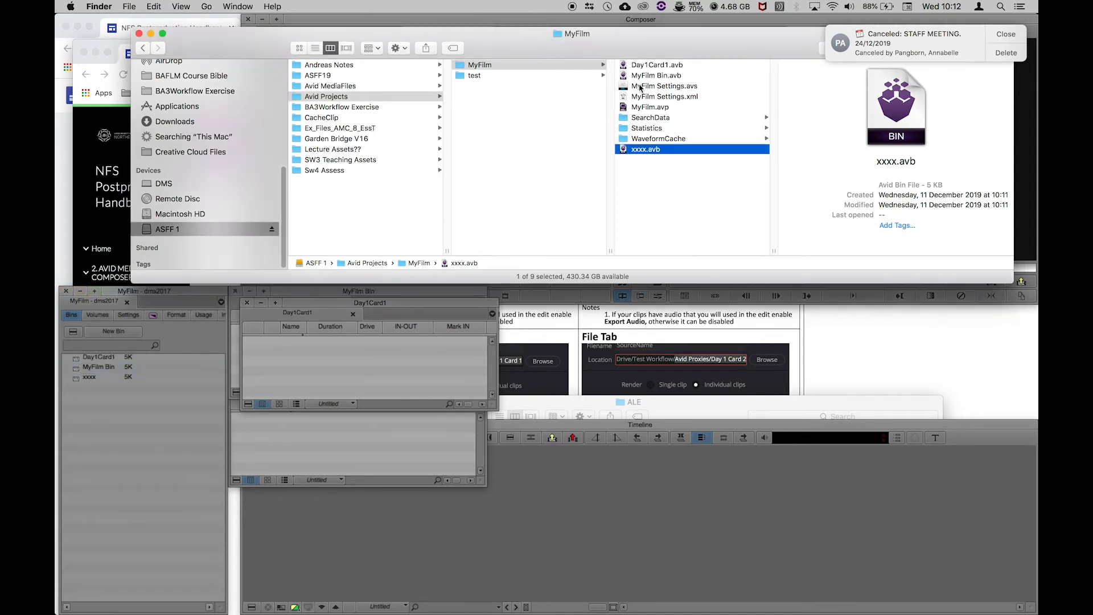
left_click(640, 66)
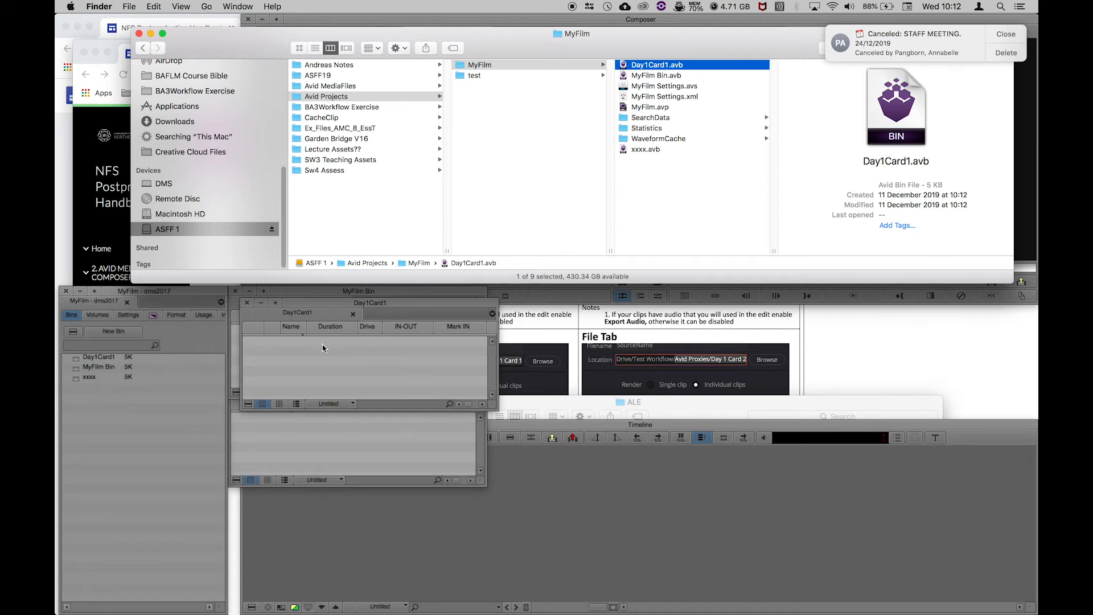
Move the Day1Card1 bin window clear of the others and close the MyFilm Bin and xxxx bin windows.
left_click_drag(340, 301, 432, 332)
left_click(276, 299)
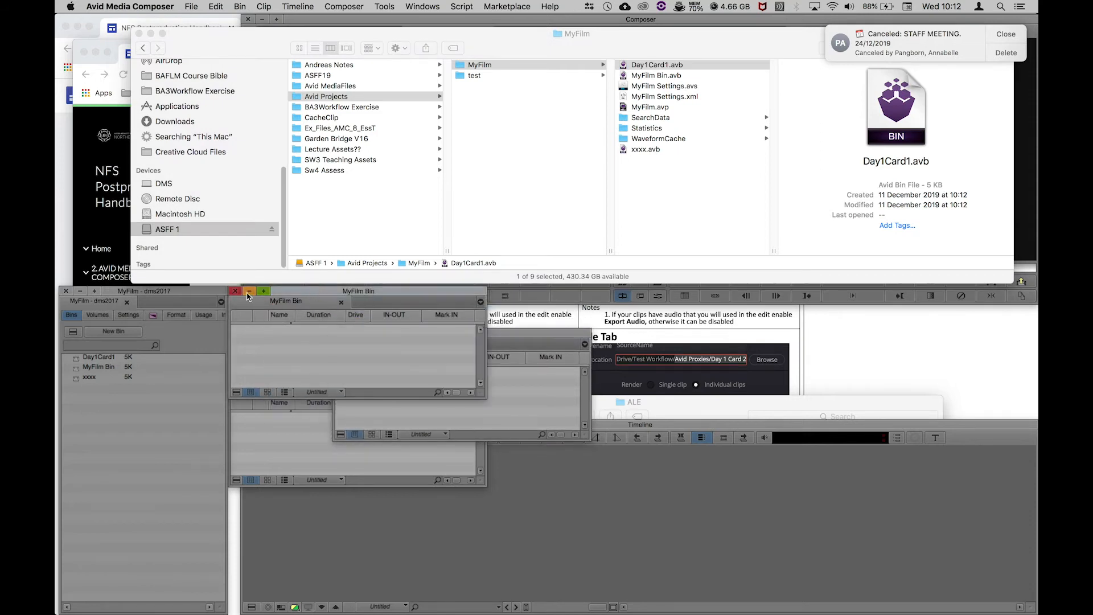
left_click(233, 292)
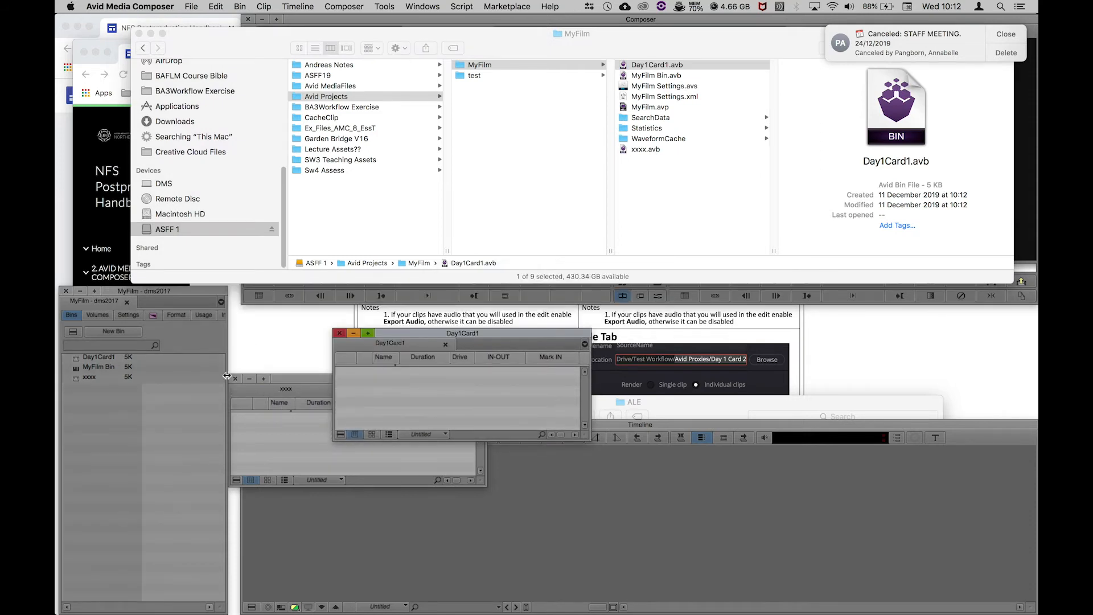
left_click(234, 380)
Delete the MyFilm Bin and xxxx bins from the MyFilm project and reposition the Day1Card1 bin window.
left_click(77, 370)
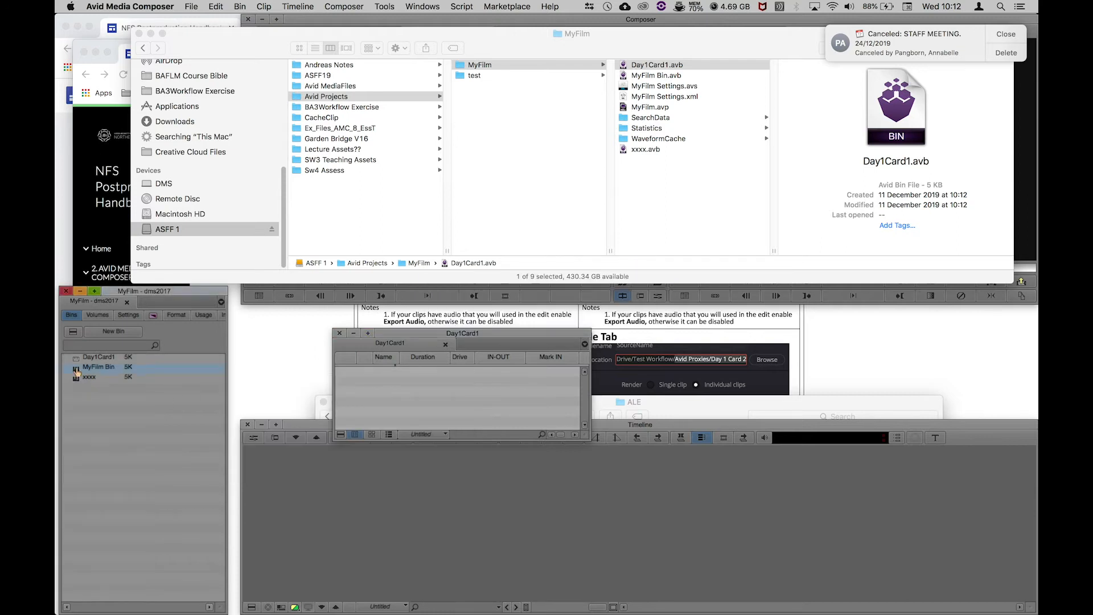
key("Delete")
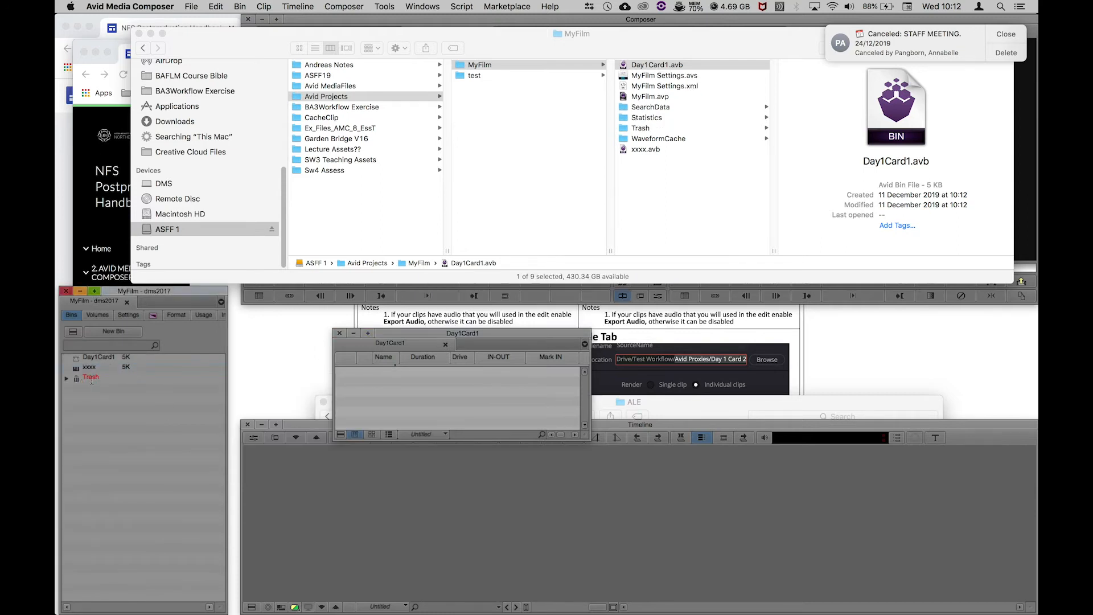
key("Delete")
left_click_drag(478, 336, 382, 360)
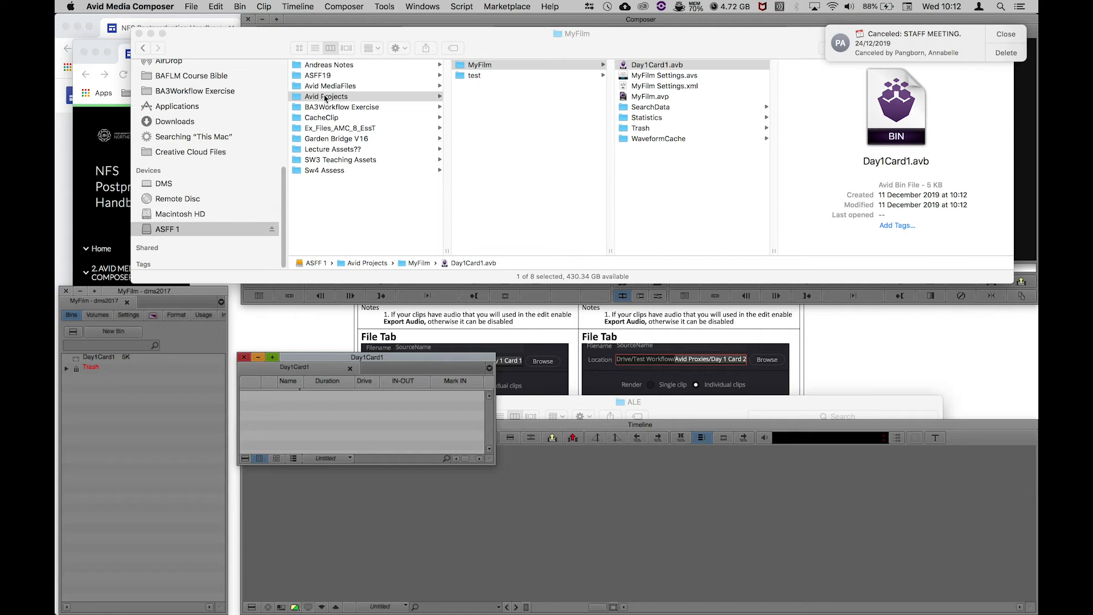
Switch to Finder and inspect the MXF files in BA3Workflow Exercise > Proxies > Avid > Day1Card1 on ASFF 1.
left_click(339, 109)
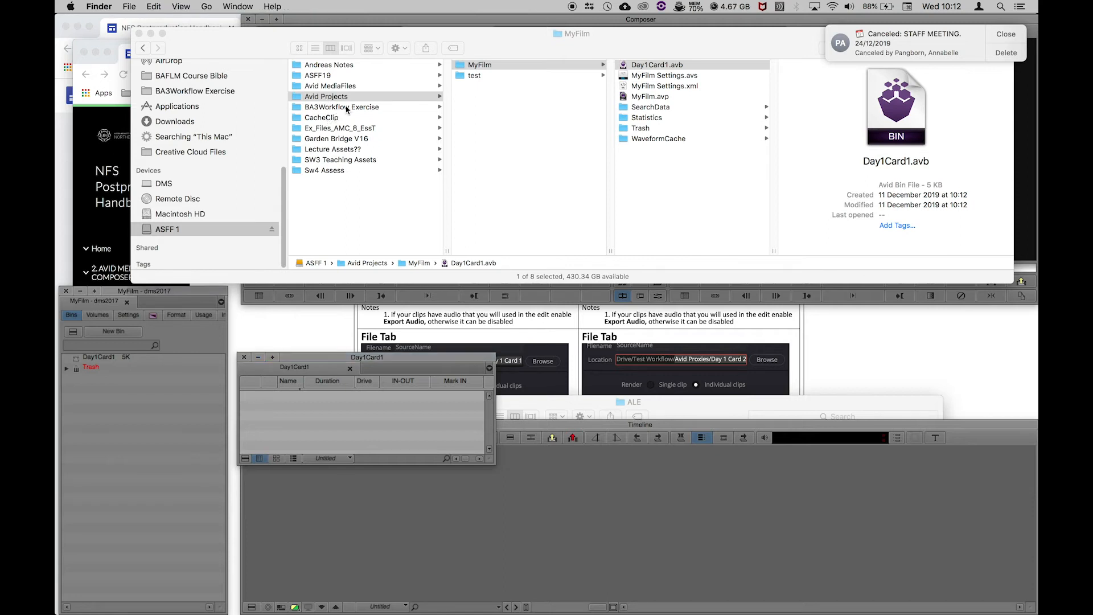
left_click(349, 108)
left_click(493, 110)
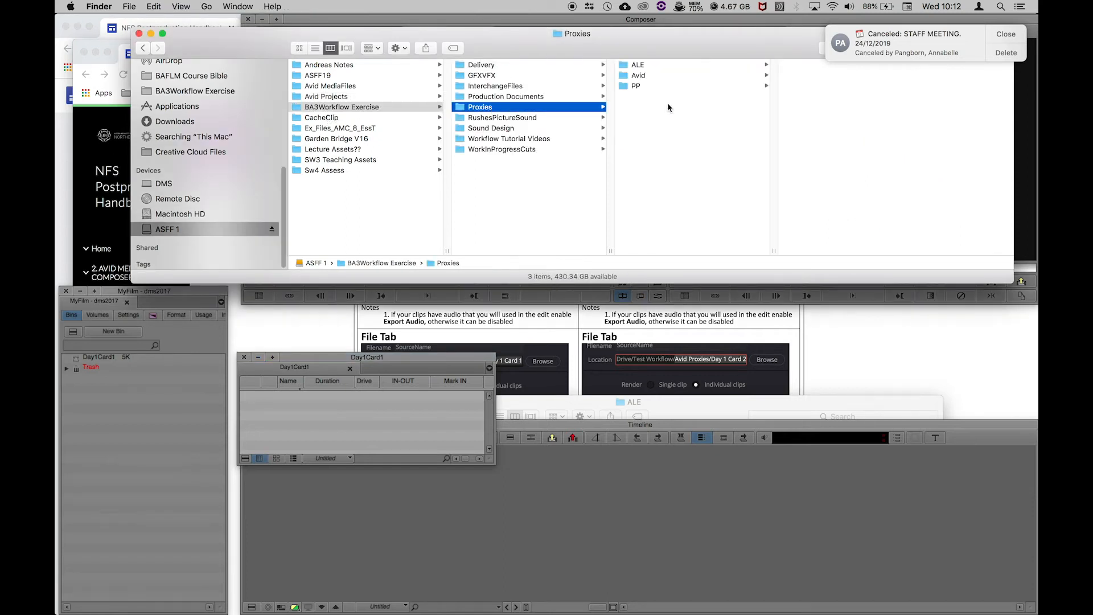
left_click(661, 78)
left_click(811, 65)
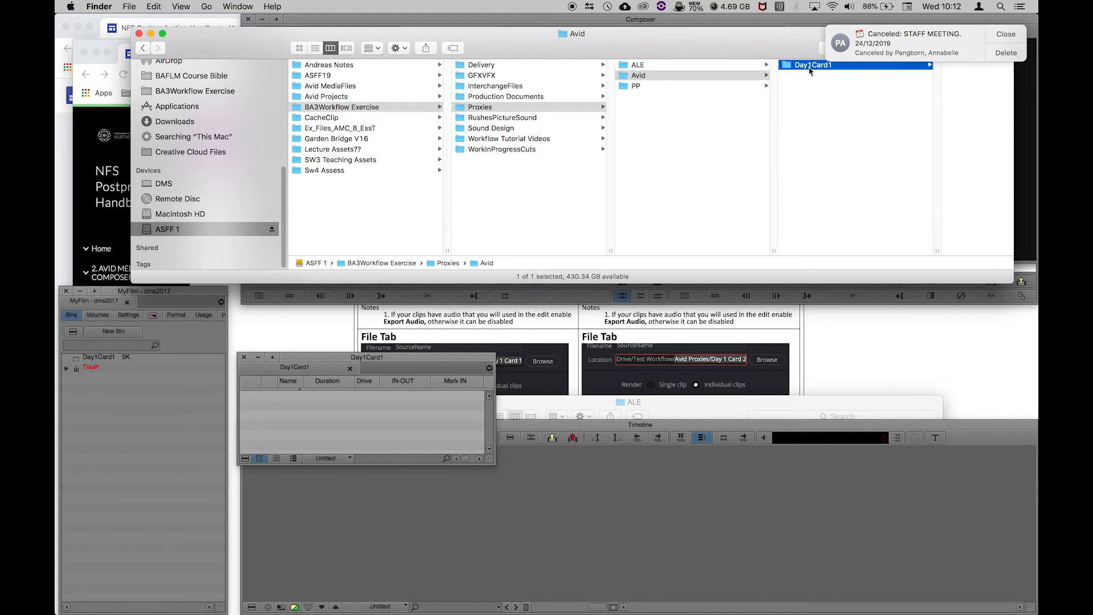
left_click_drag(794, 41, 777, 69)
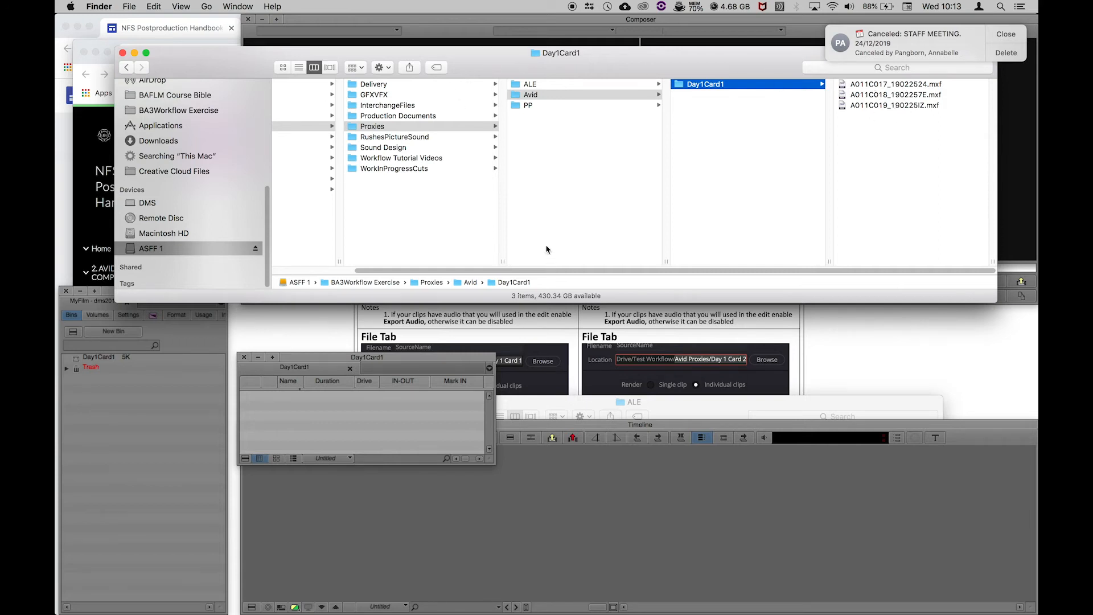
left_click_drag(528, 273, 402, 273)
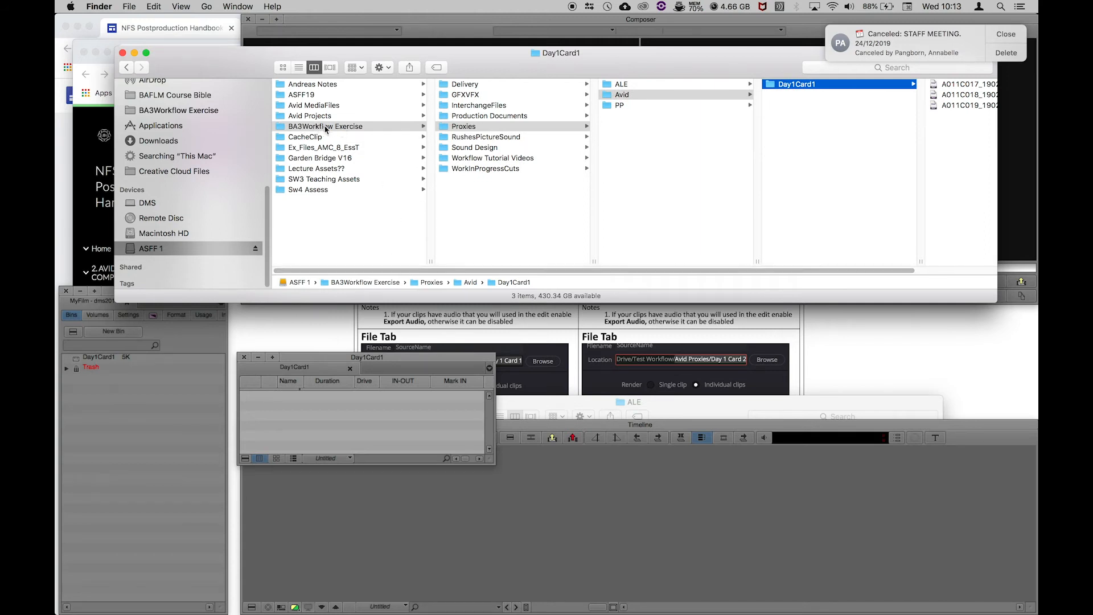
Import Day1Card1.ale from the Proxies > ALE folder into the Day1Card1 bin in Avid Media Composer.
left_click(624, 86)
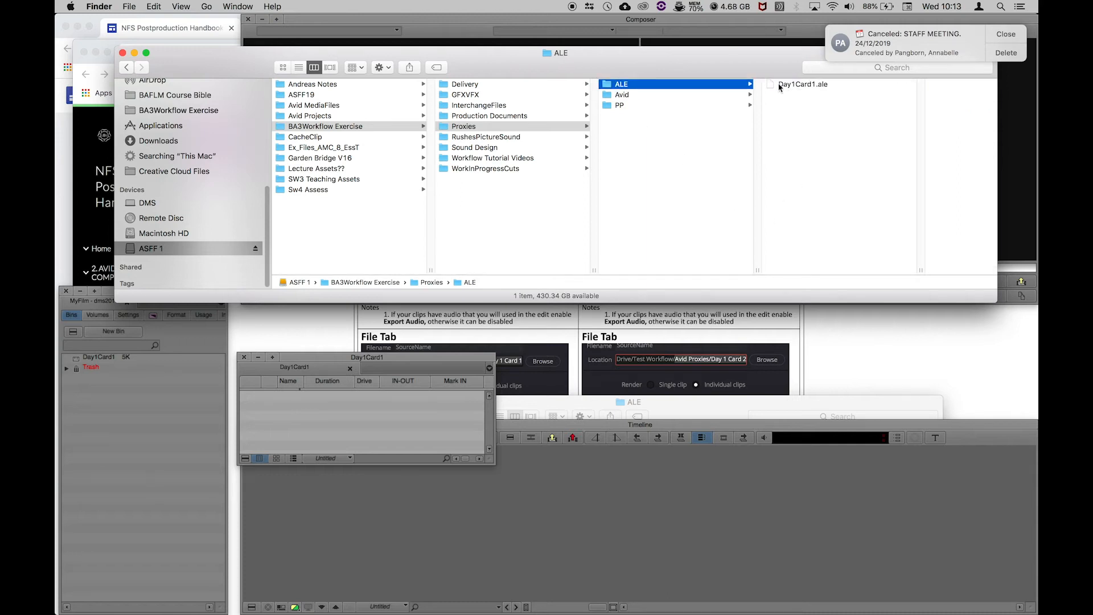
left_click_drag(373, 356, 743, 319)
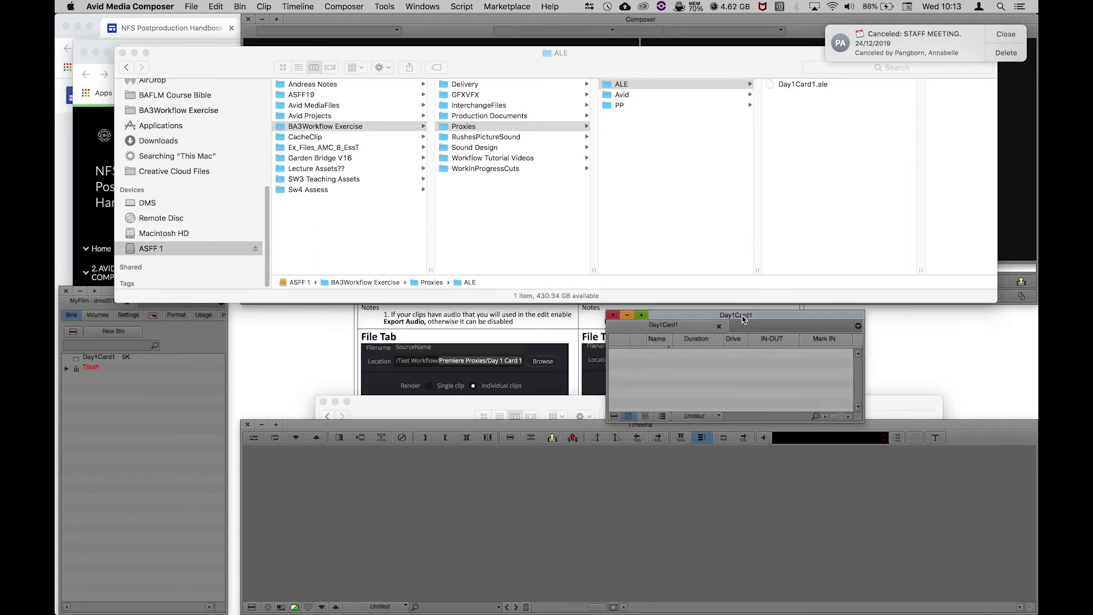
left_click_drag(775, 85, 681, 377)
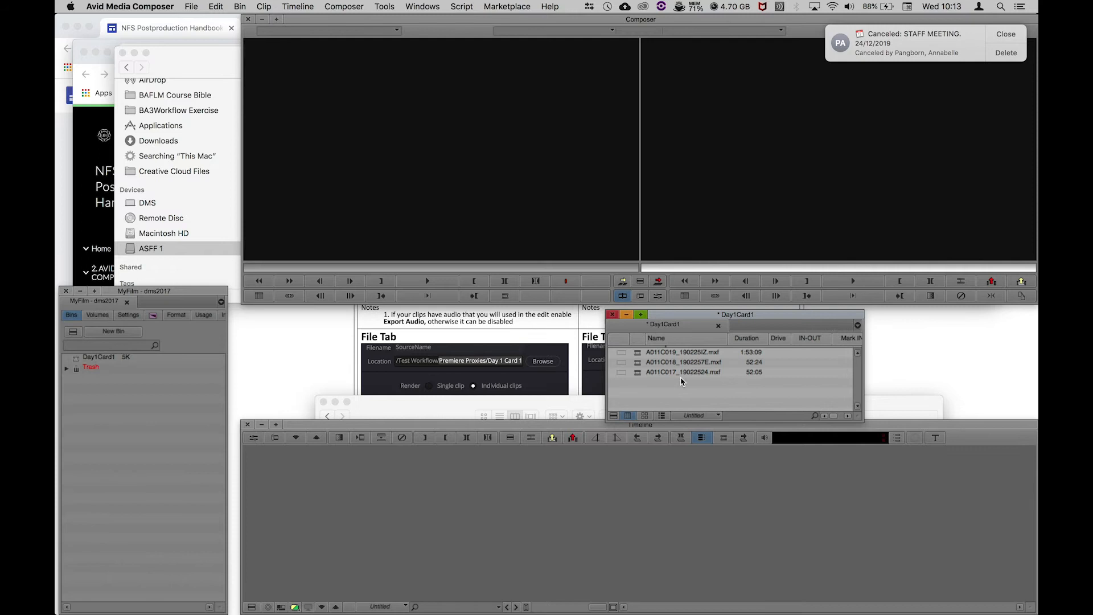
Widen the Day1Card1 bin window to expose its metadata columns and select the Tape column.
left_click_drag(687, 317, 290, 238)
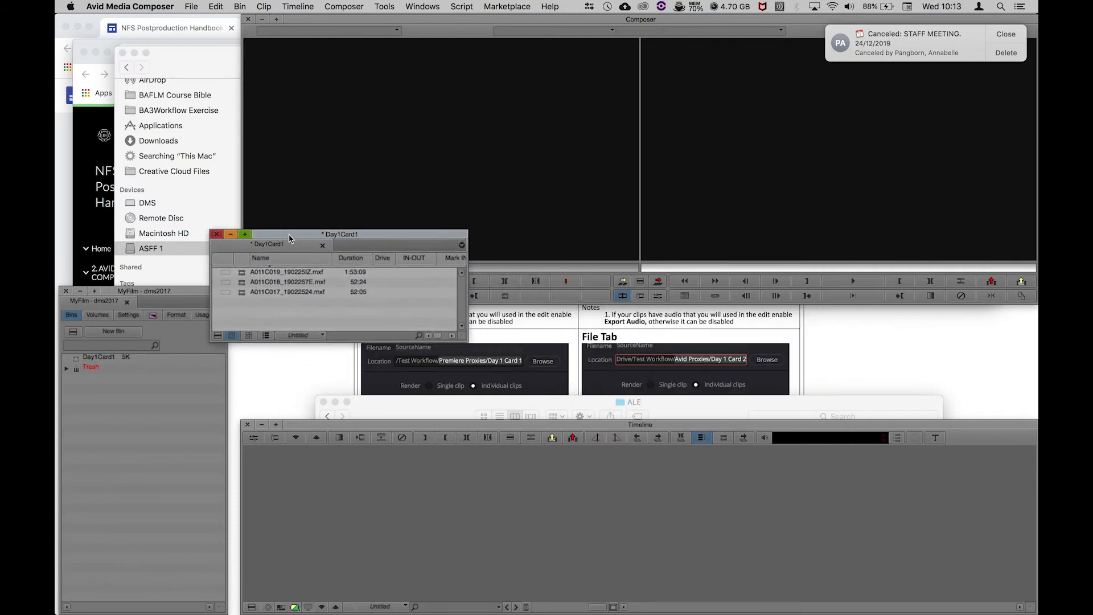
left_click_drag(466, 339, 983, 355)
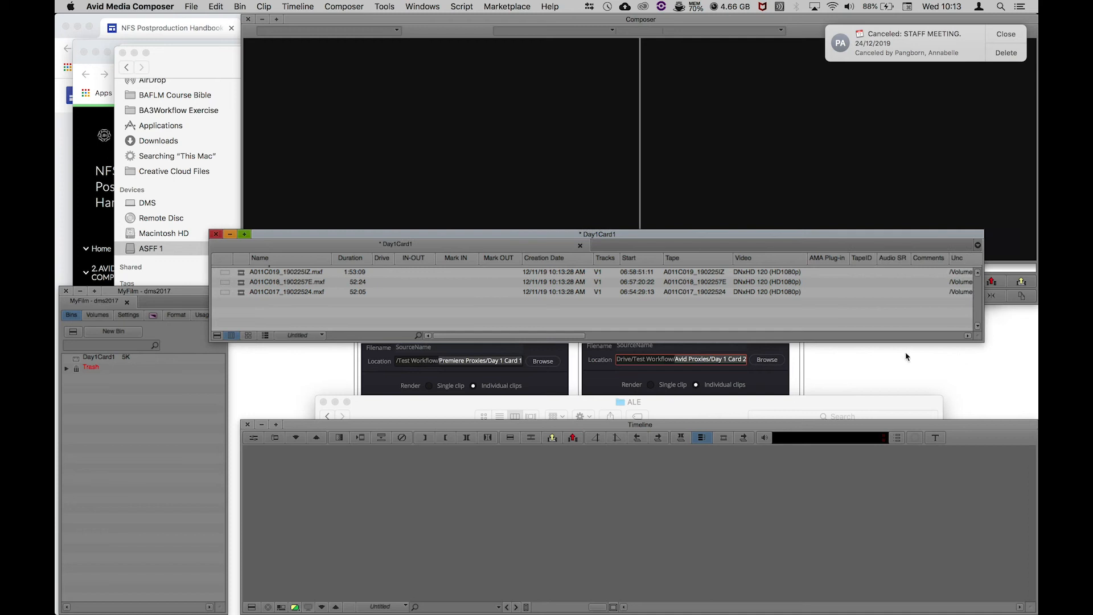
left_click(683, 262)
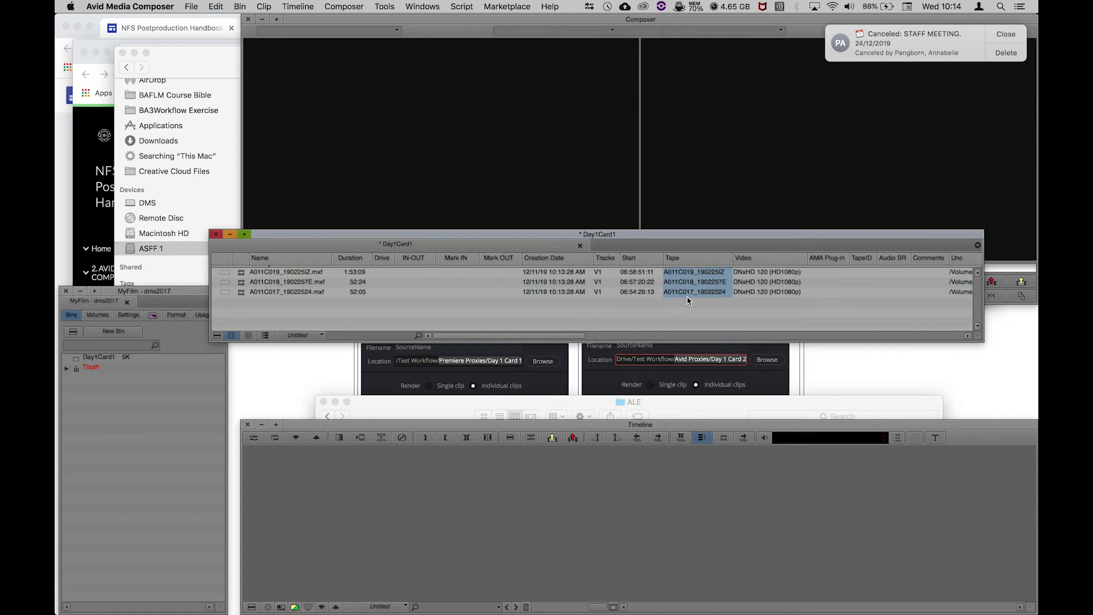
Move the Day1Card1 bin below the Composer monitors and load clip A011C019_190225IZ.mxf into the source monitor.
left_click_drag(529, 238, 526, 356)
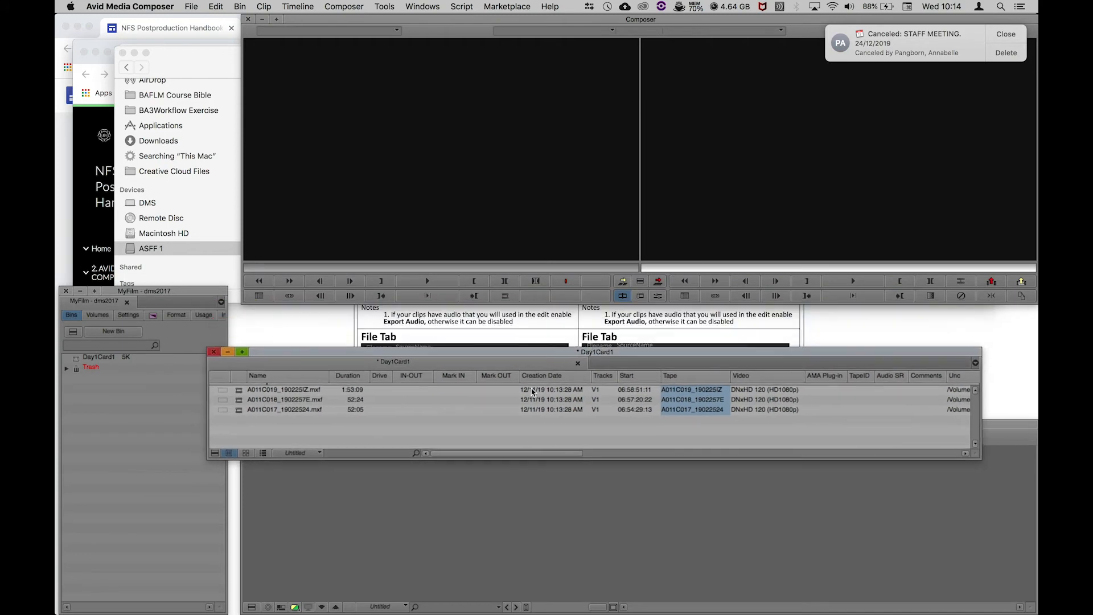
double_click(238, 391)
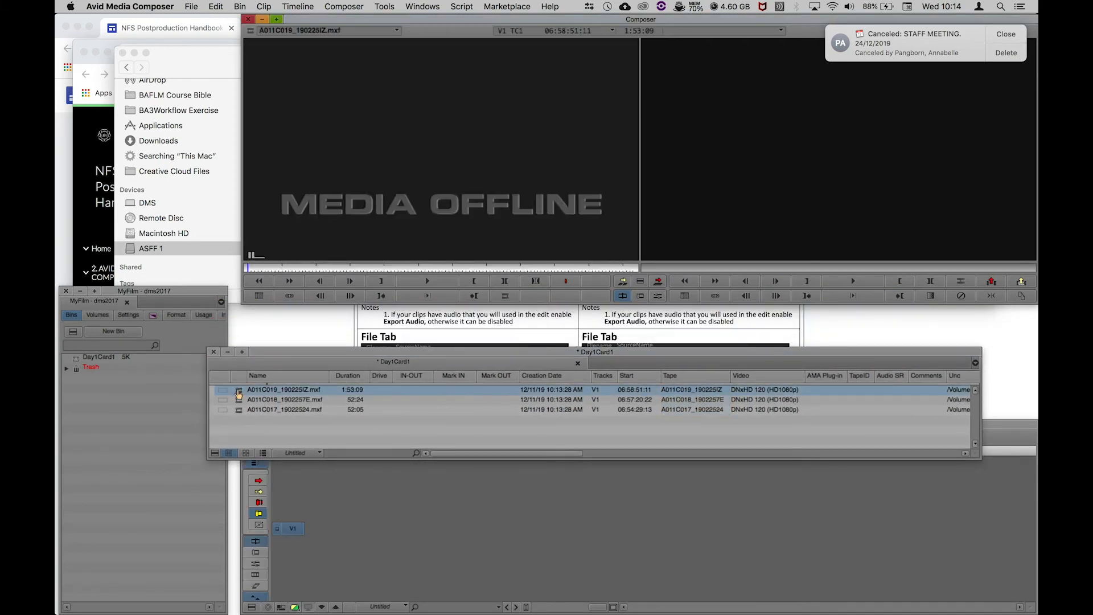
left_click(275, 426)
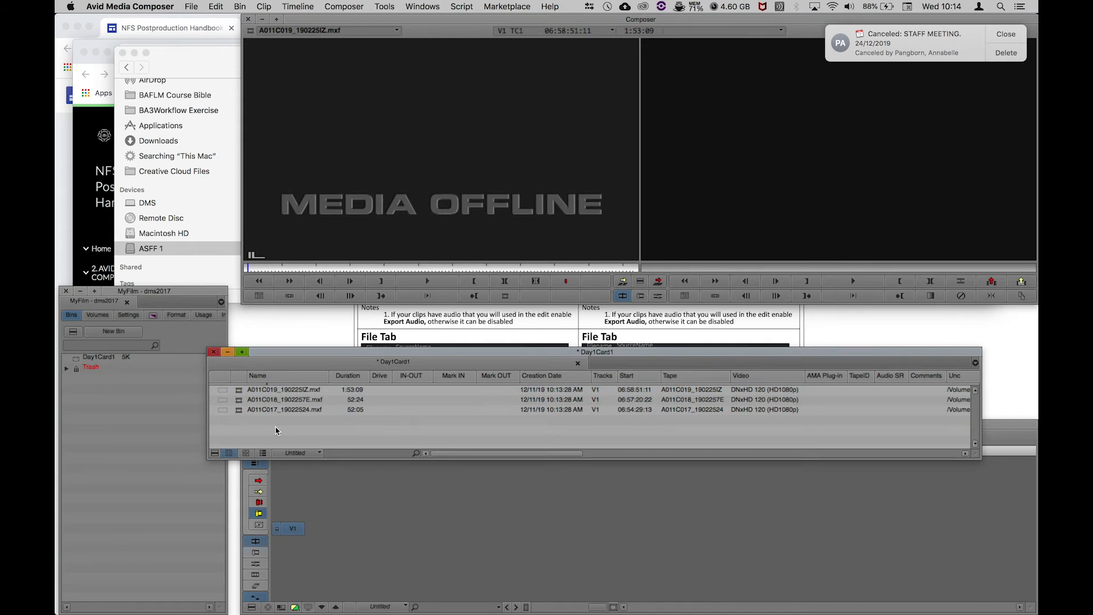
Switch to Finder and open the Day1Card1 folder inside Proxies > Avid.
key("super+Tab")
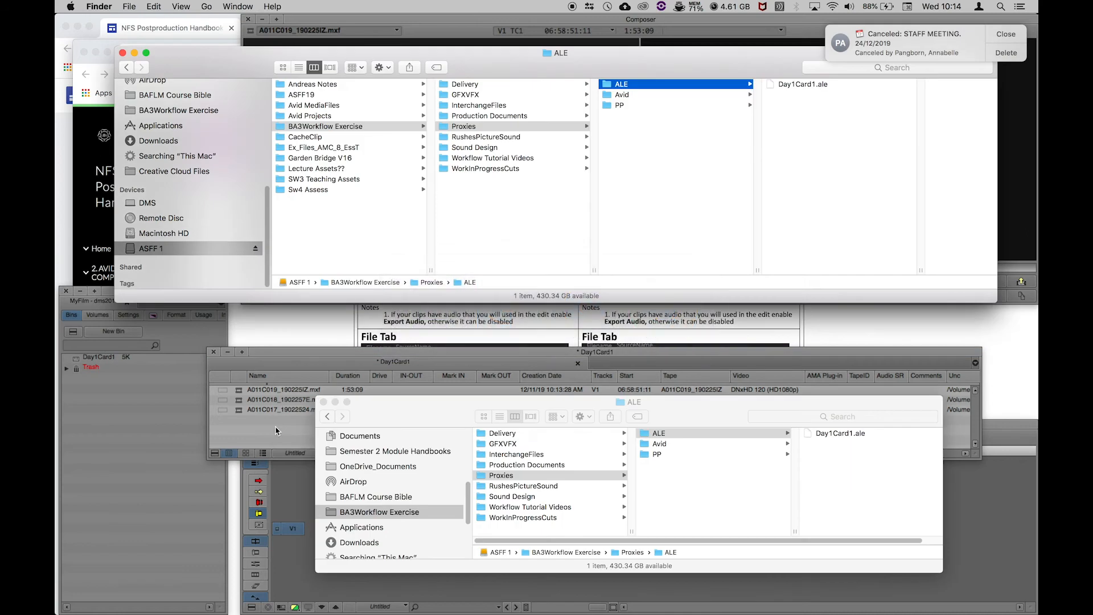
left_click(632, 97)
left_click(793, 85)
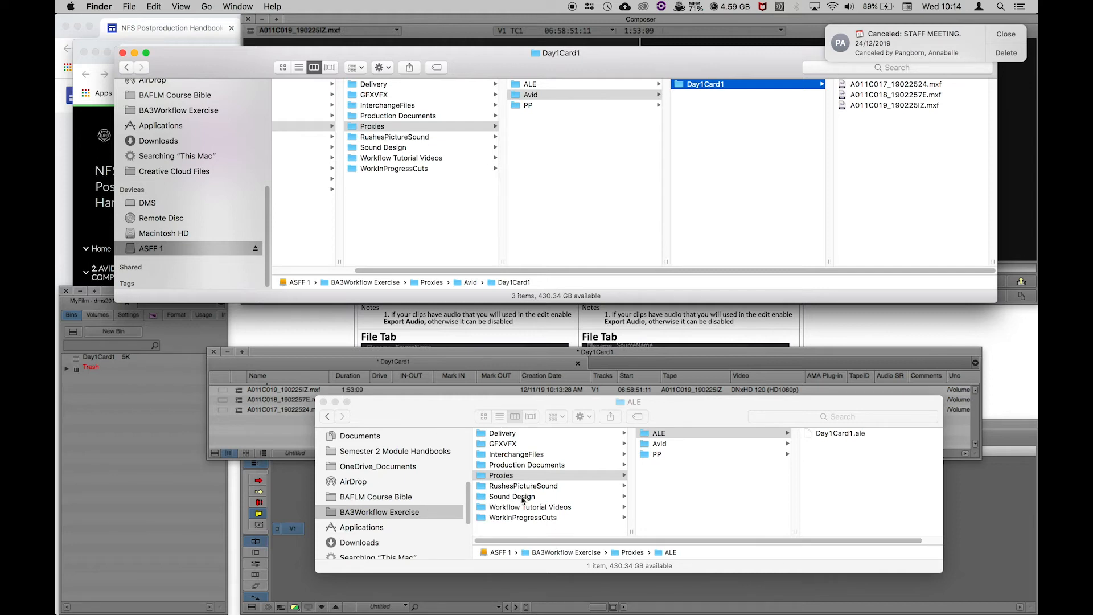
In the second Finder window, open ASFF 1 > Avid MediaFiles > MXF > 1 and position it below the Day1Card1 window.
left_click(376, 515)
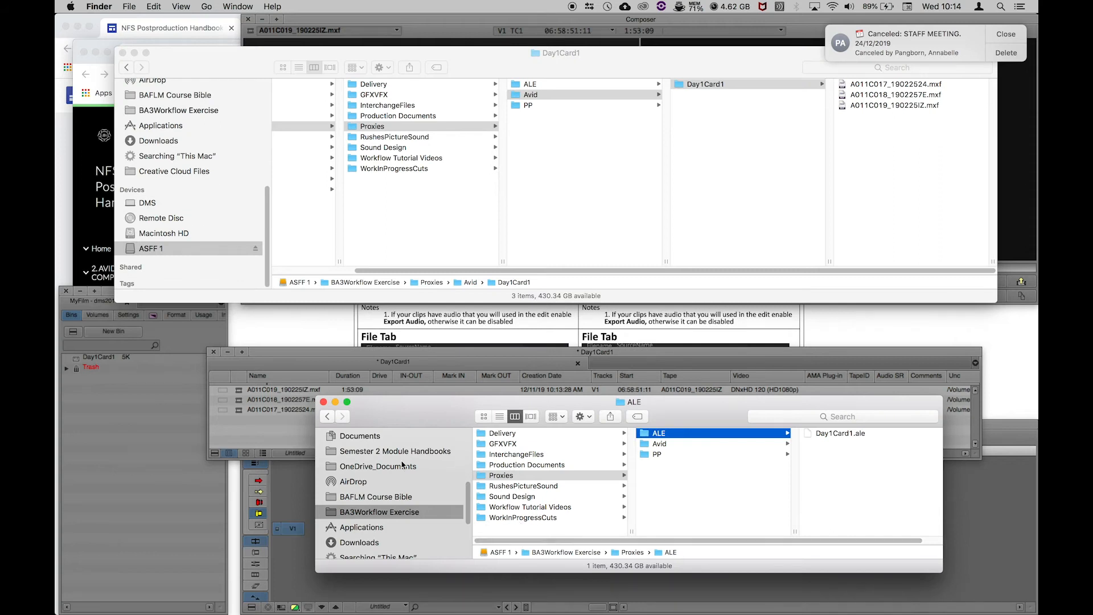
left_click(340, 497)
left_click(337, 512)
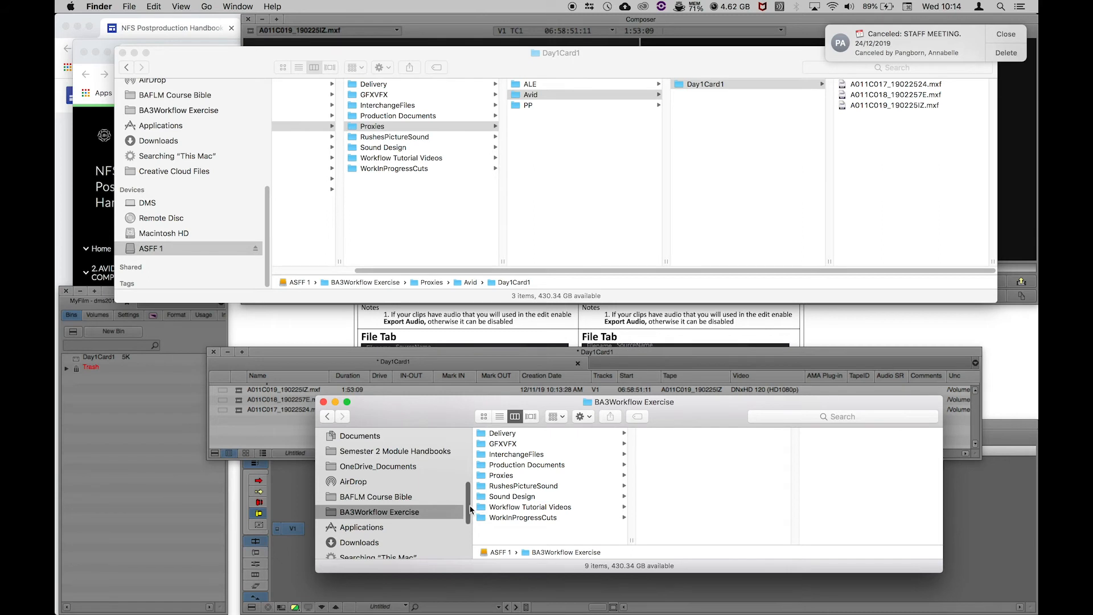
double_click(483, 552)
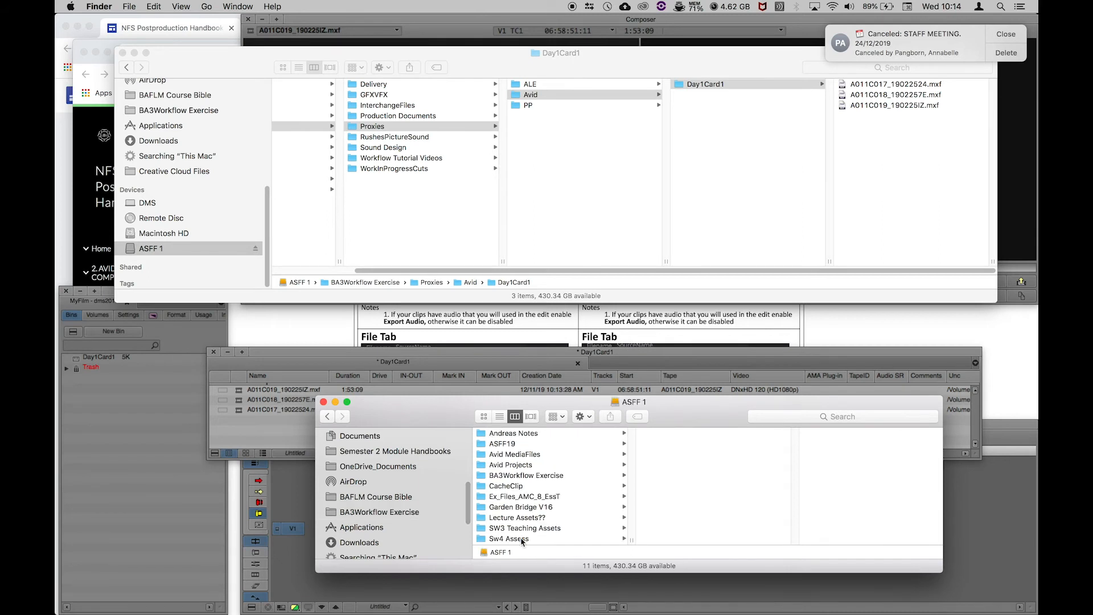
left_click(515, 455)
left_click(652, 435)
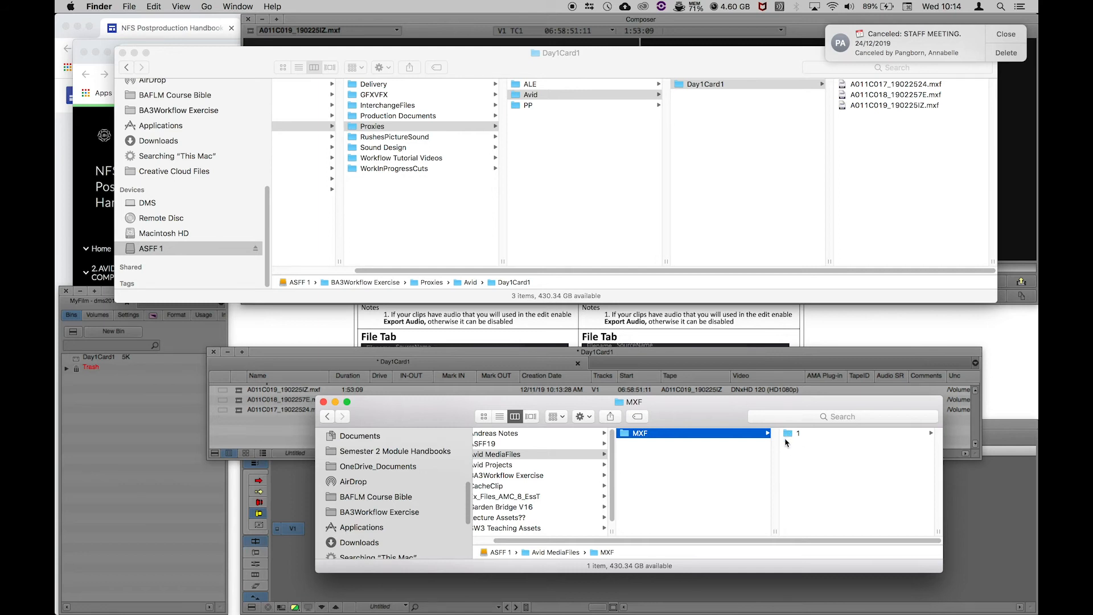
left_click(788, 436)
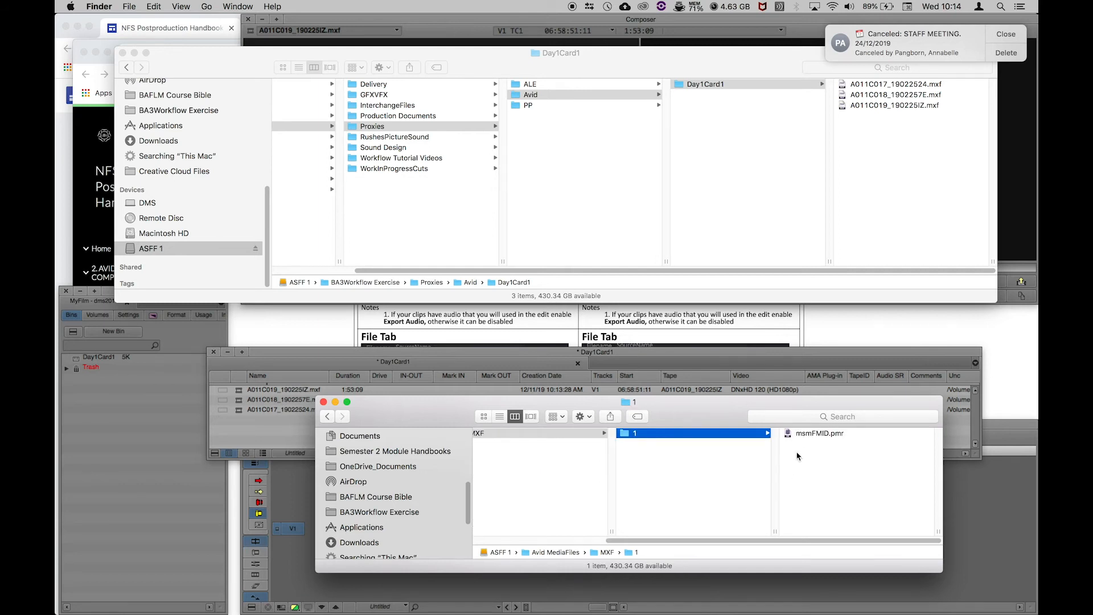
left_click_drag(797, 408, 719, 402)
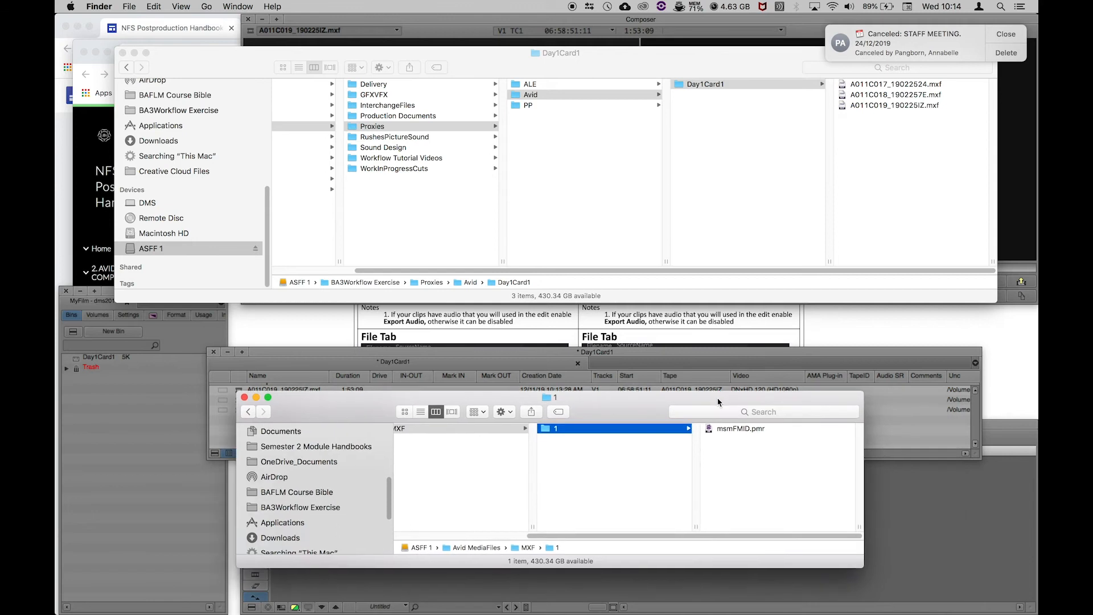
Move all three MXF files from the Day1Card1 folder into Avid MediaFiles > MXF > 1, and switch to Avid Media Composer.
left_click(882, 134)
key("super+a")
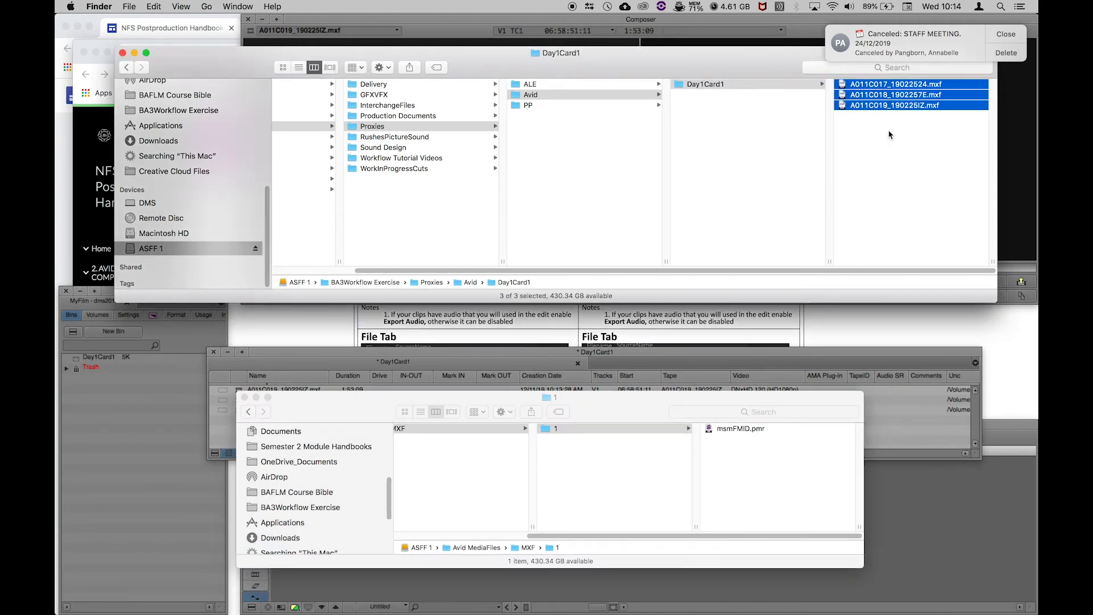
left_click_drag(875, 108, 764, 494)
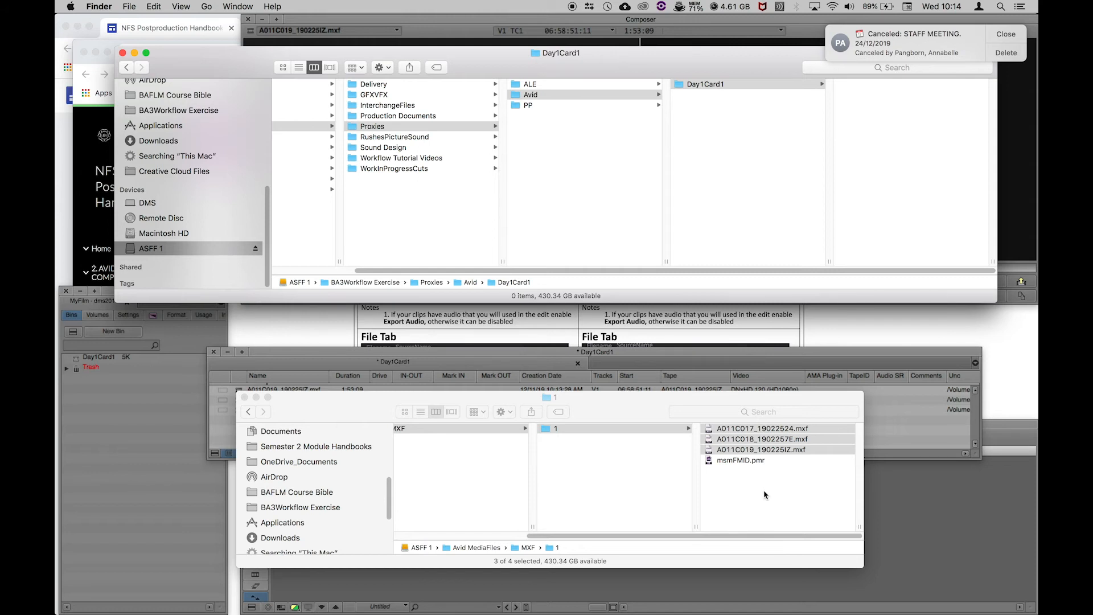
key("super+Tab")
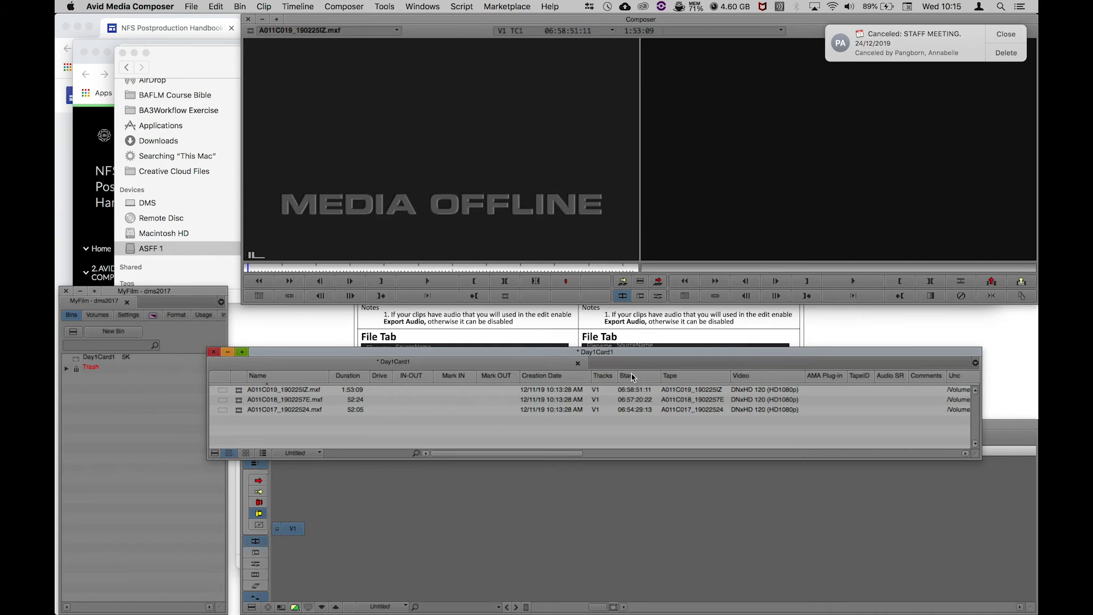
Return to Finder and inspect the msmMMOB.mdb and A011C018_1902257E.mxf files in Avid MediaFiles > MXF > 1.
key("super+Tab")
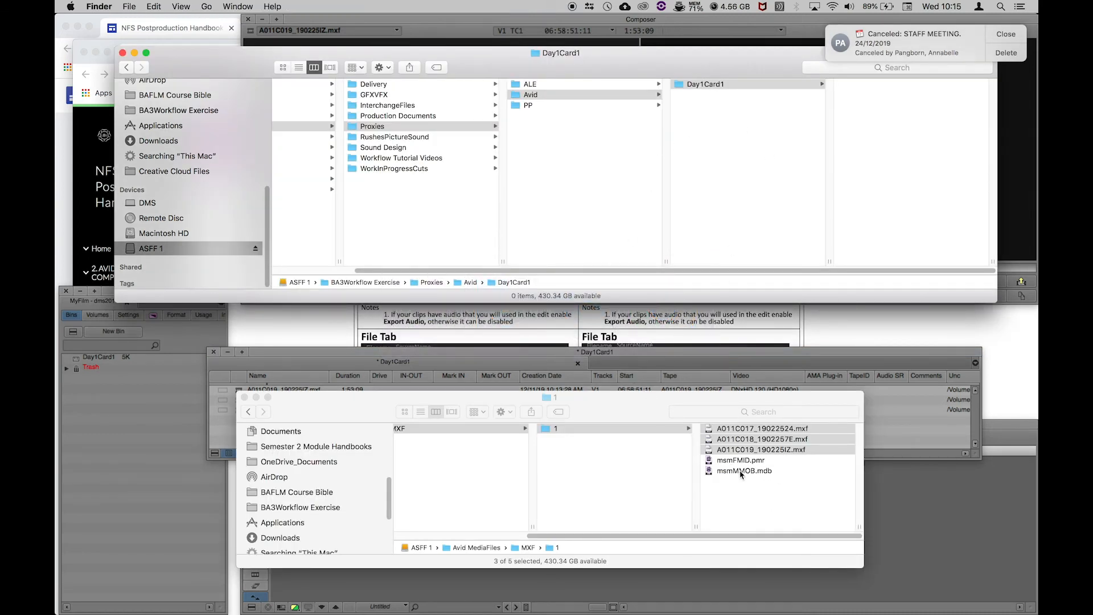
left_click(751, 484)
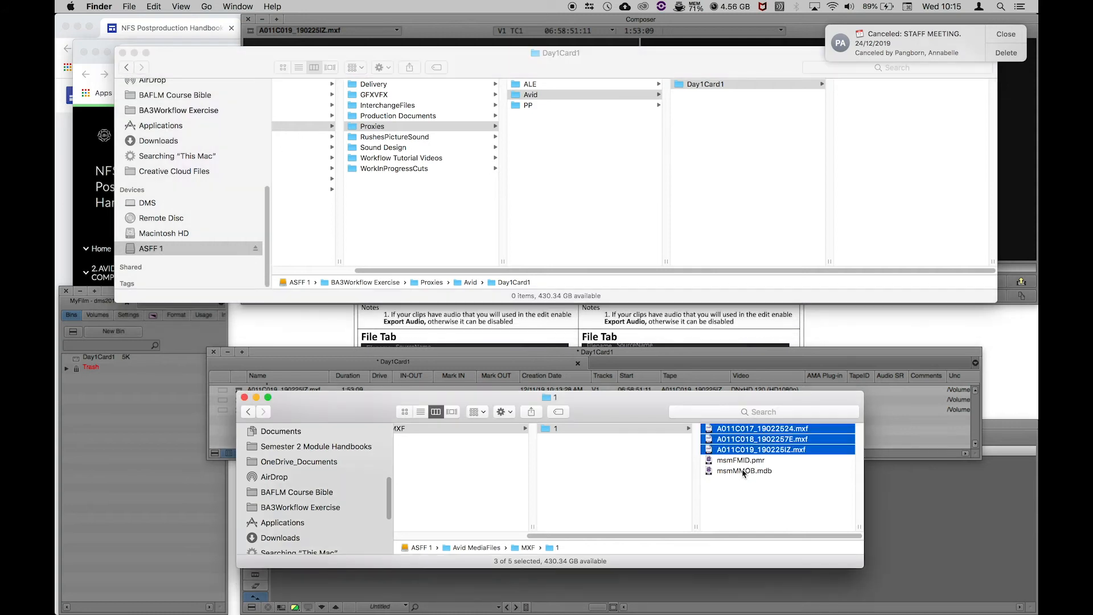
left_click(742, 471)
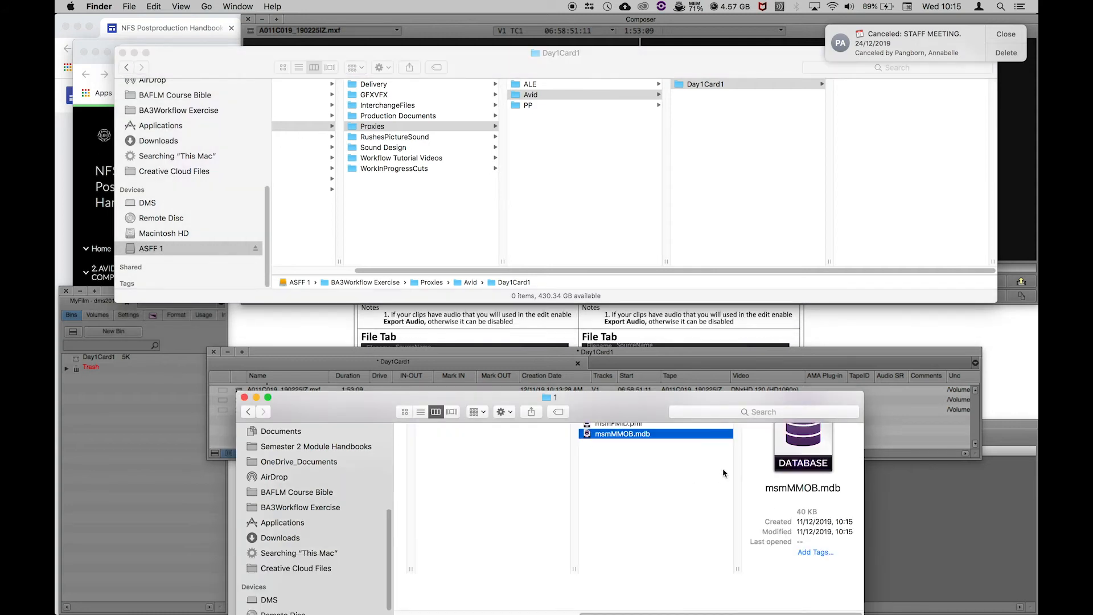
left_click_drag(597, 398, 617, 329)
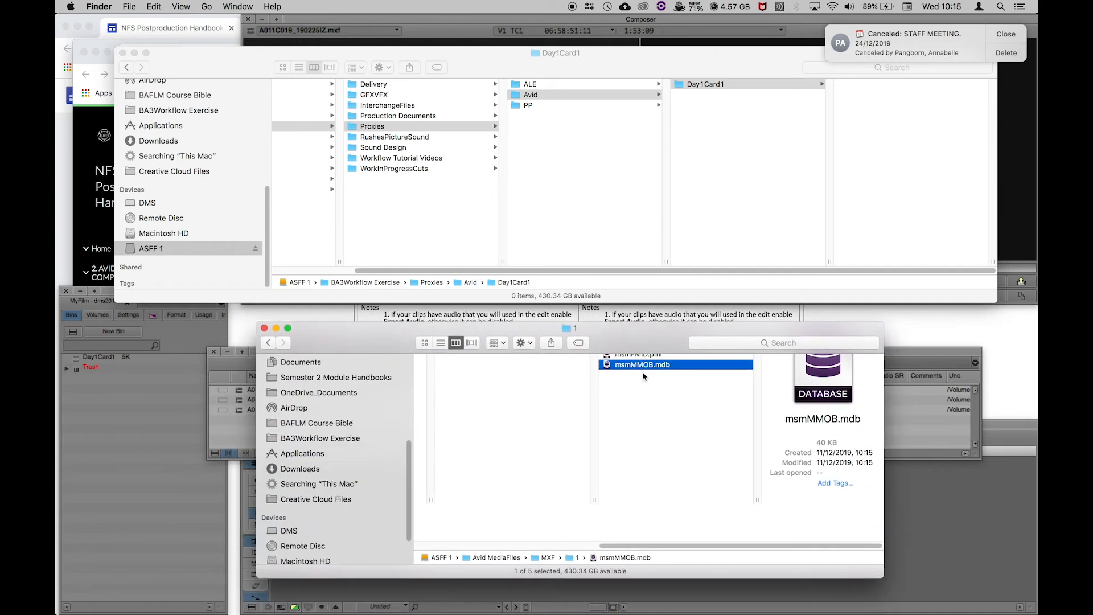
left_click(645, 379)
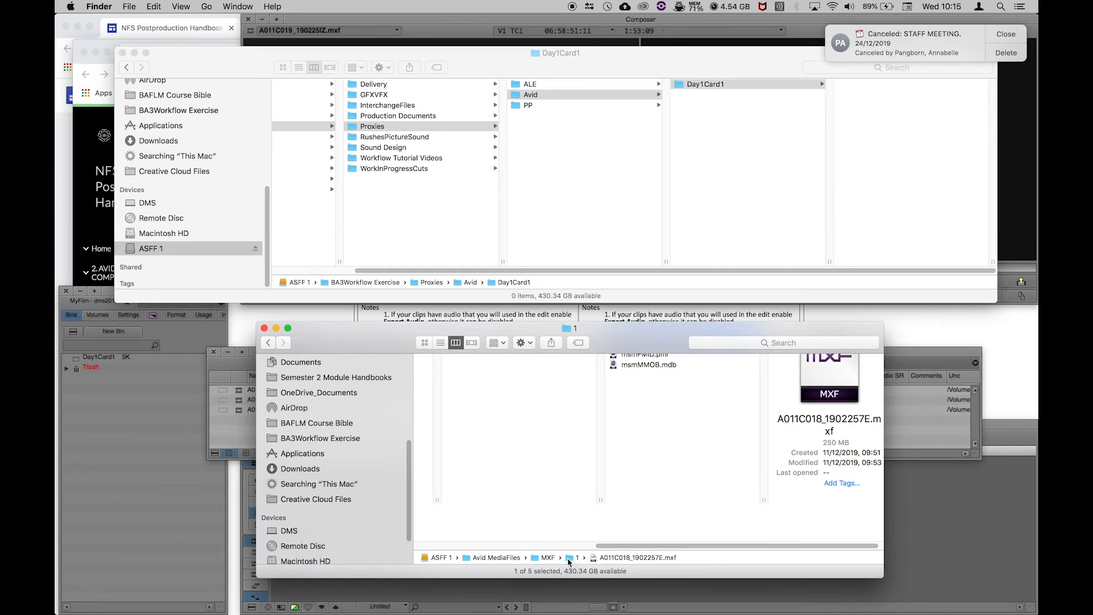
Go up to the Avid MediaFiles > MXF folder and list the contents of folder 1.
double_click(535, 557)
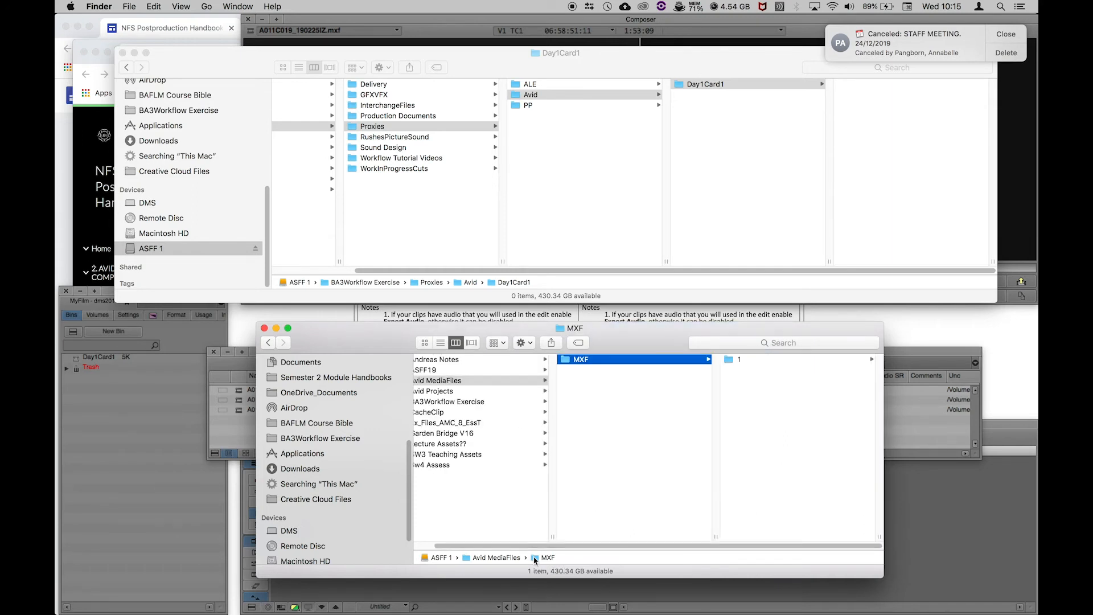
left_click(766, 360)
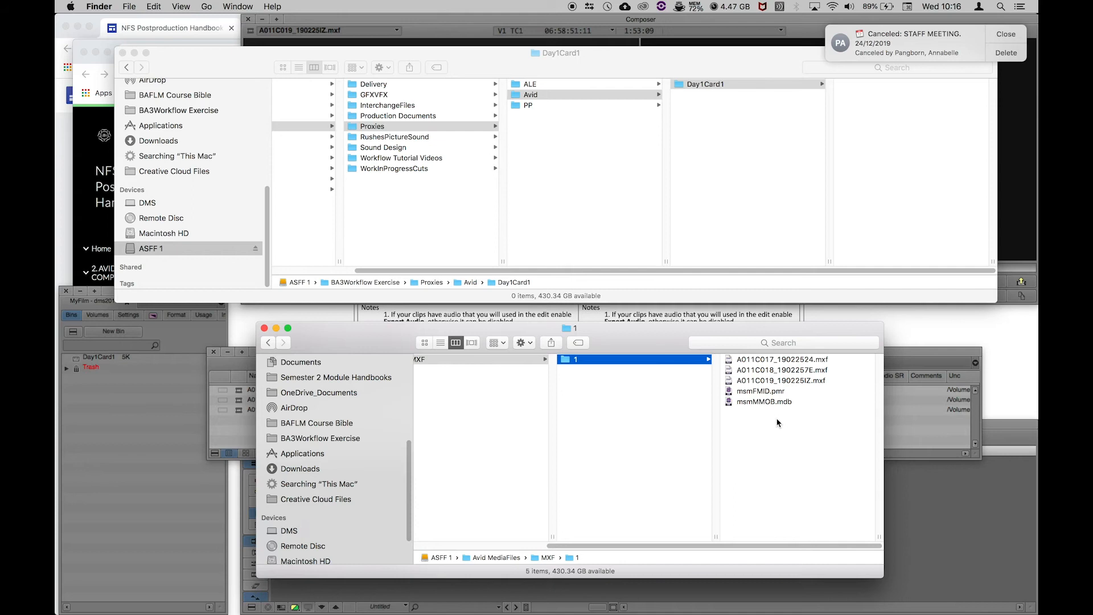
Switch to Avid Media Composer and load the A011C018_1902257E.mxf clip from the Day1Card1 bin into the source monitor.
left_click(917, 411)
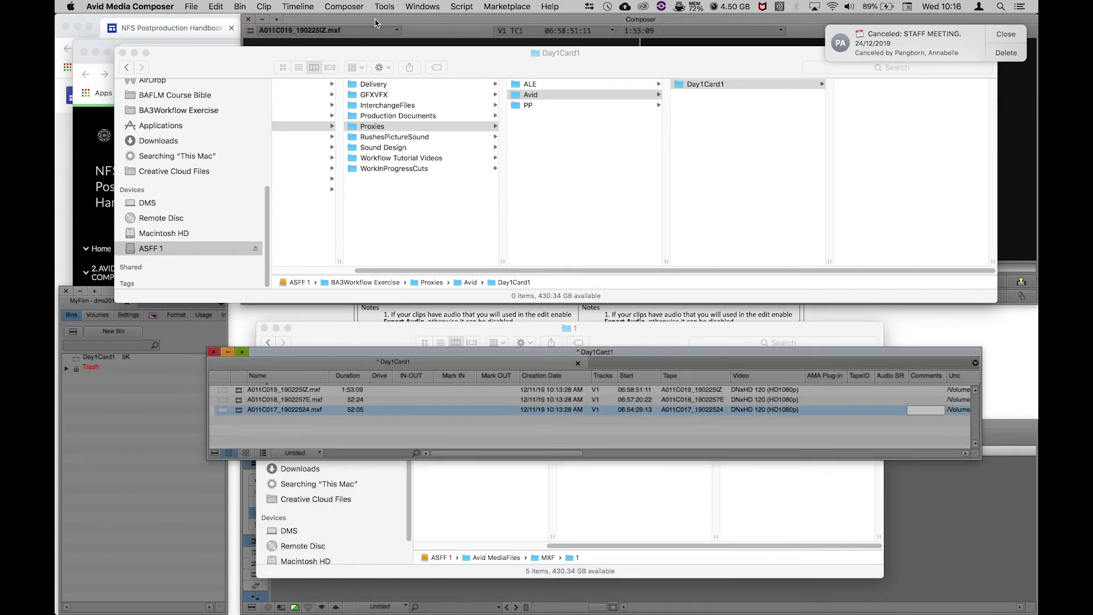
key("super+Tab")
key("super+Tab")
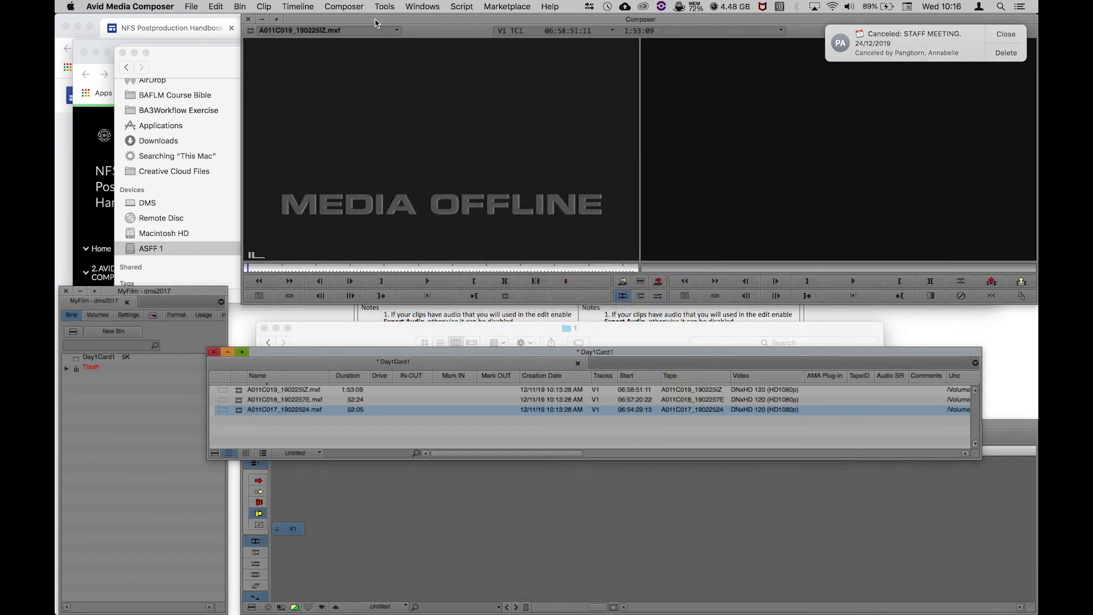
double_click(238, 401)
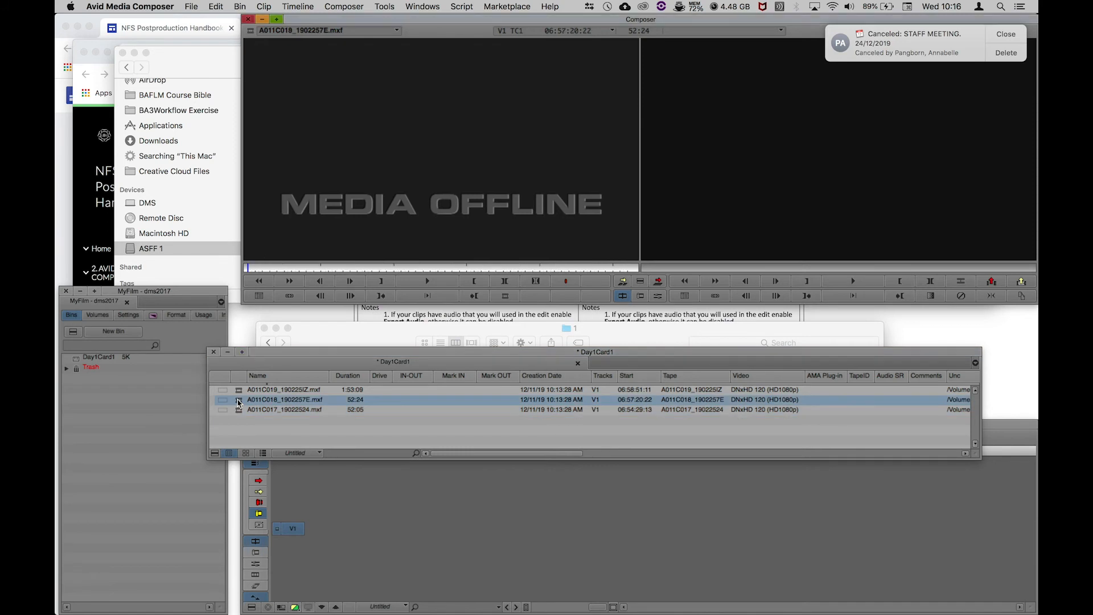
Relink all three Day1Card1 clips to media on All Available Drives, with the restriction to media from the current project turned off.
left_click(238, 390)
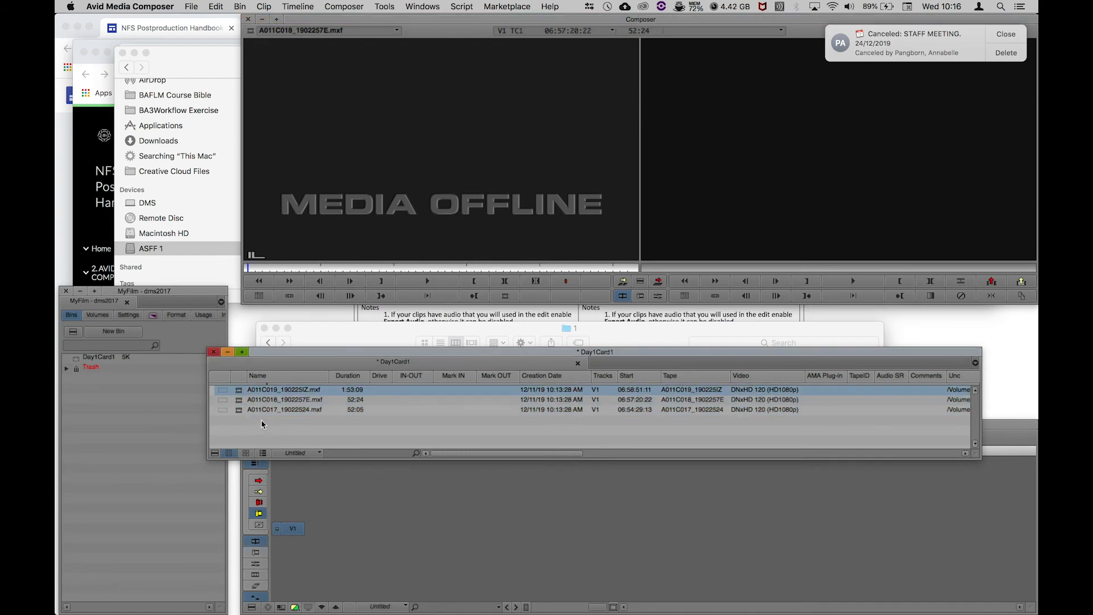
left_click_drag(299, 436, 234, 392)
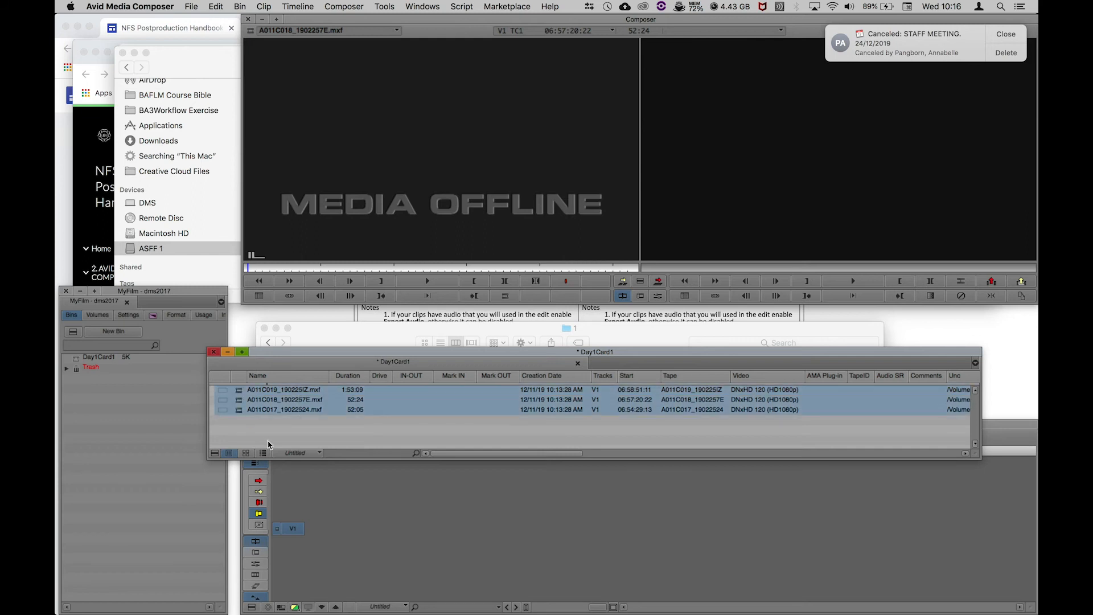
right_click(238, 411)
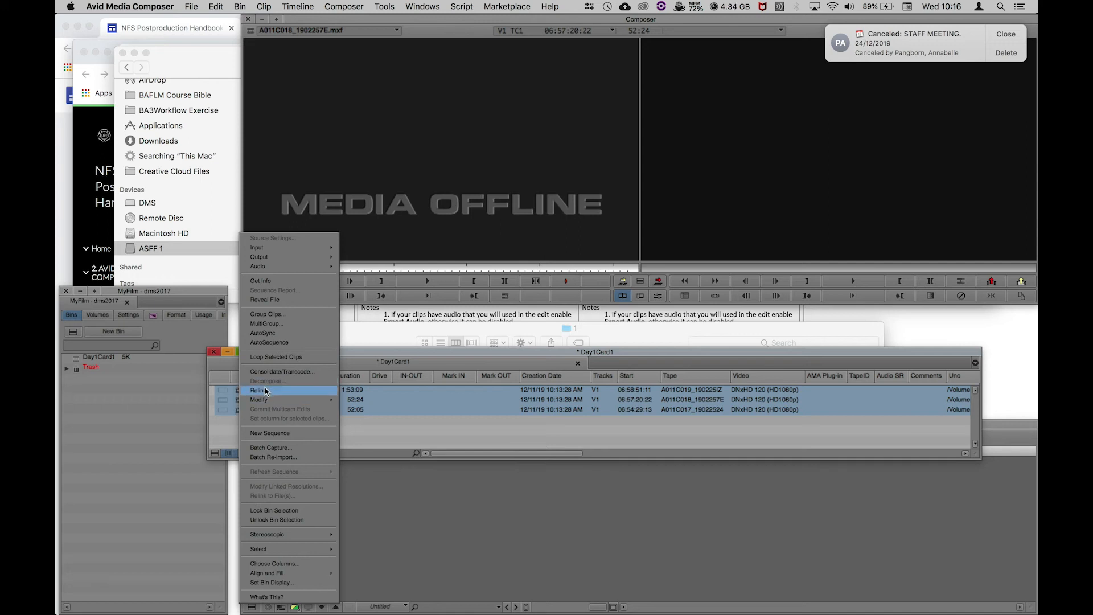
left_click(261, 391)
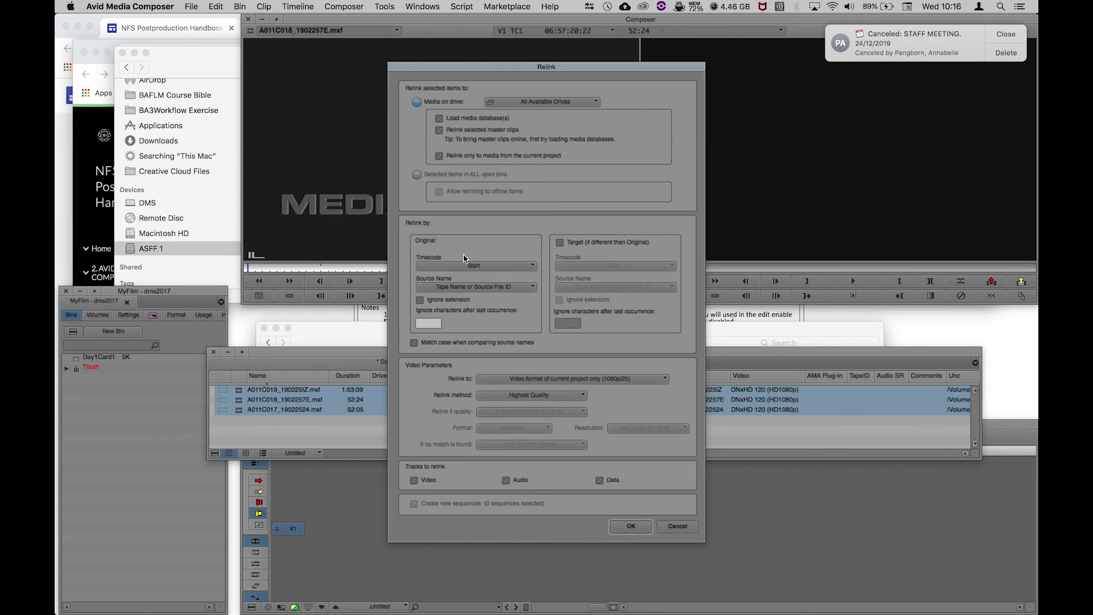
left_click_drag(500, 69, 555, 62)
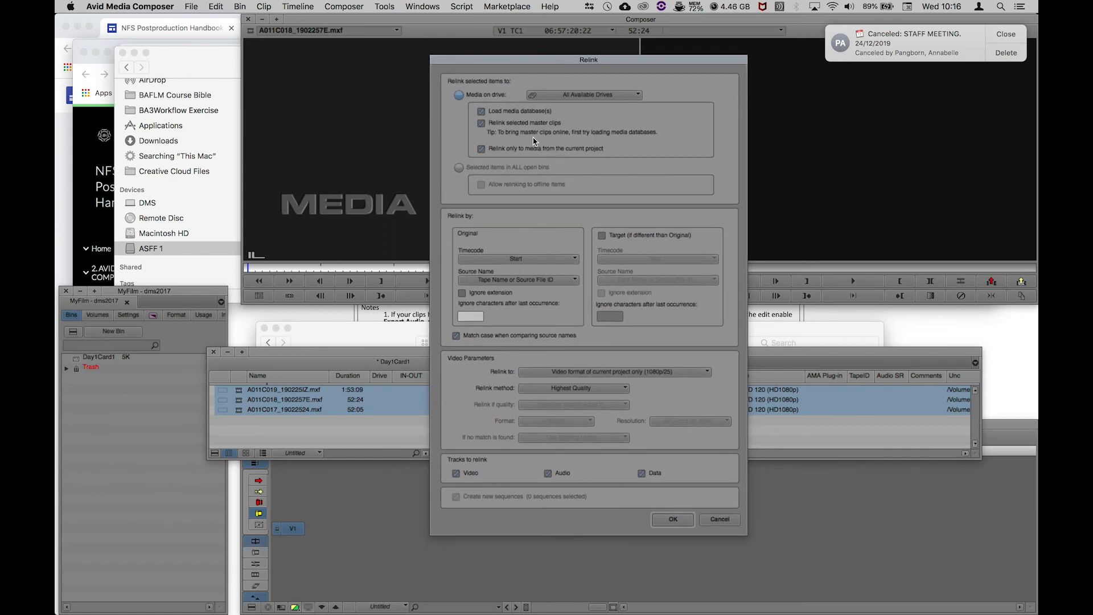
left_click(481, 149)
left_click(677, 520)
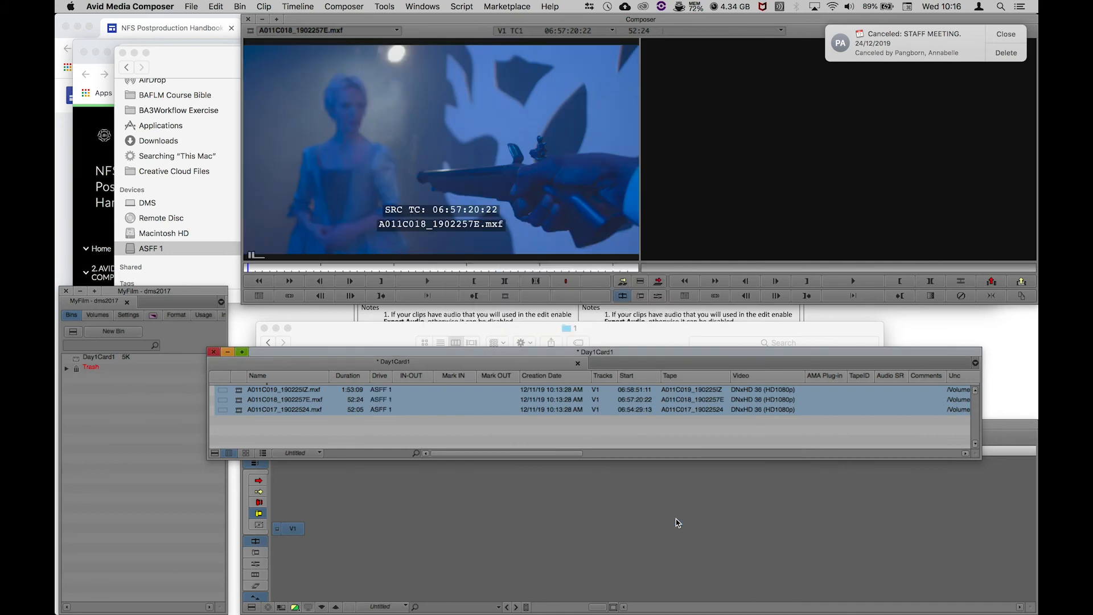
Check the relinked clips by loading each one into the source monitor and scrubbing through A011C019_190225IZ.mxf.
left_click(448, 439)
left_click(239, 401)
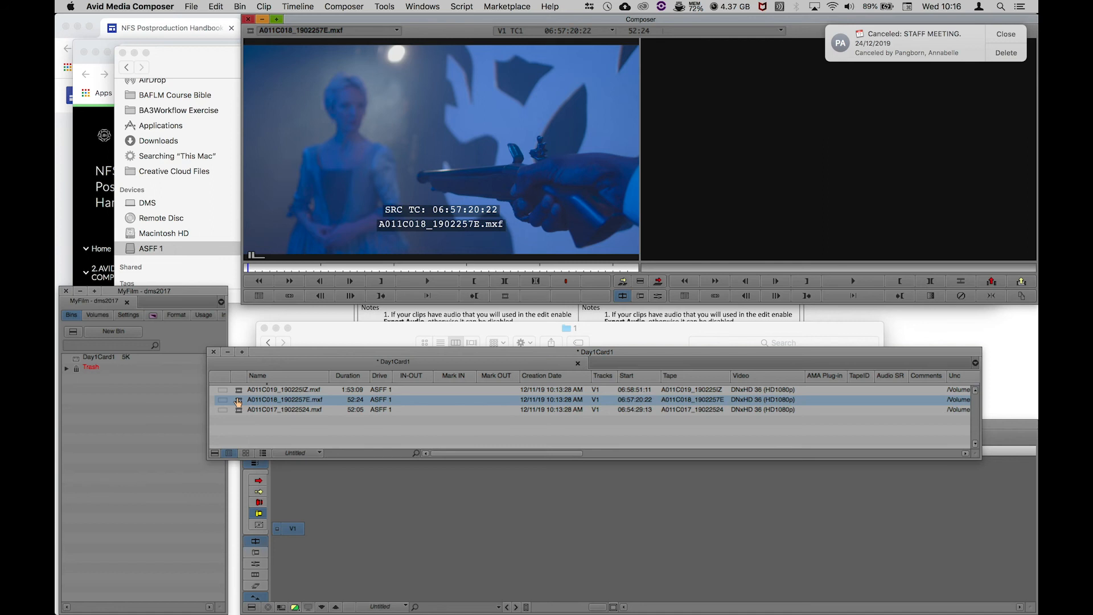
left_click(241, 410)
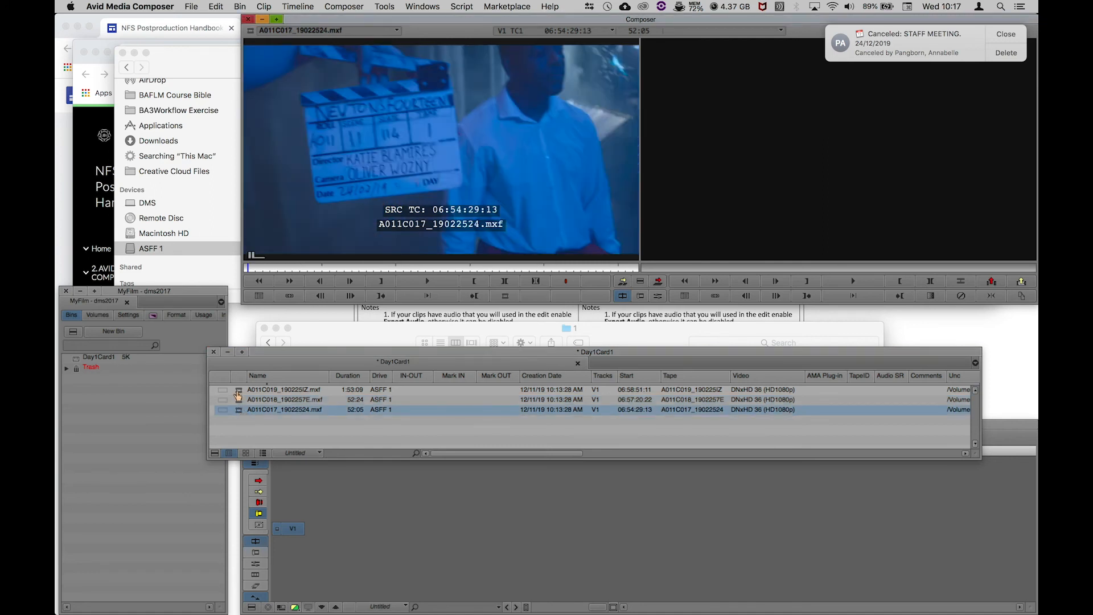
left_click(240, 391)
left_click_drag(322, 266, 428, 271)
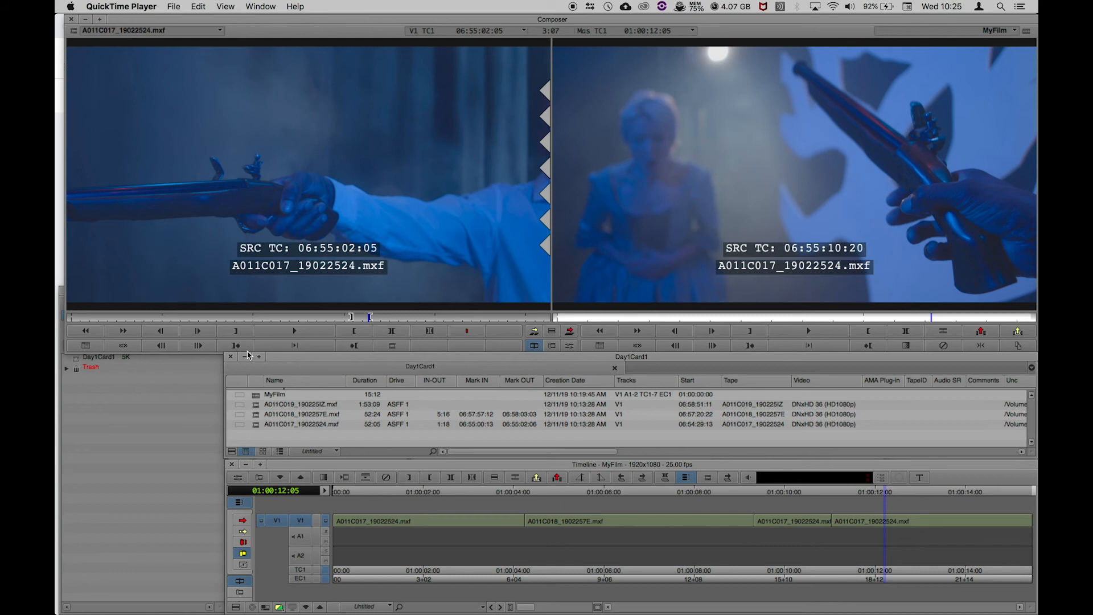
Select the MyFilm sequence in the Day1Card1 bin and review its edit by playing and scrubbing the timeline.
left_click(257, 396)
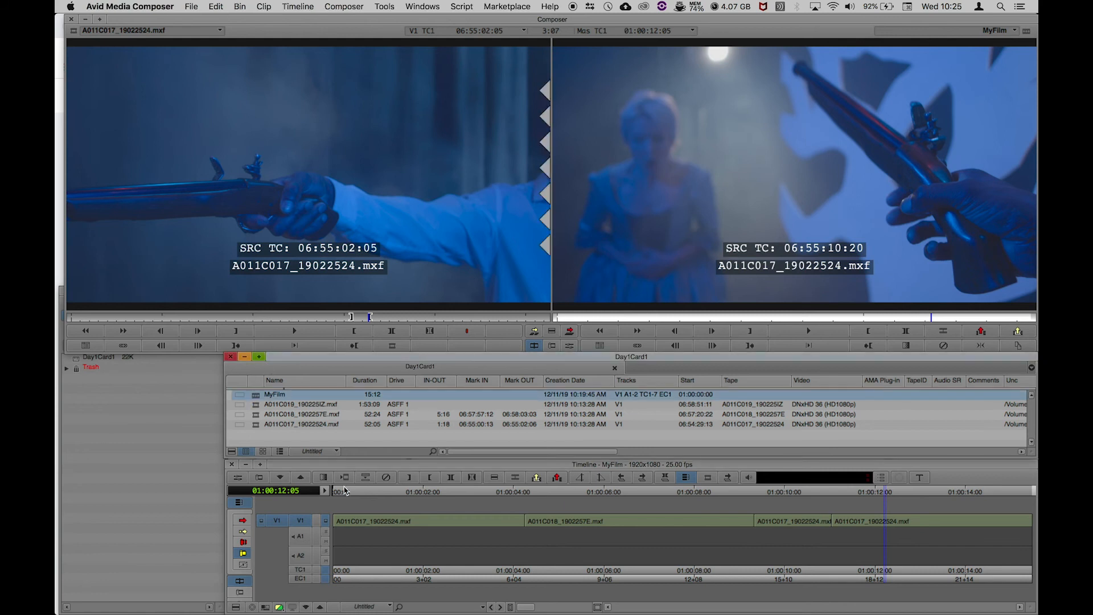
left_click(424, 491)
key("space")
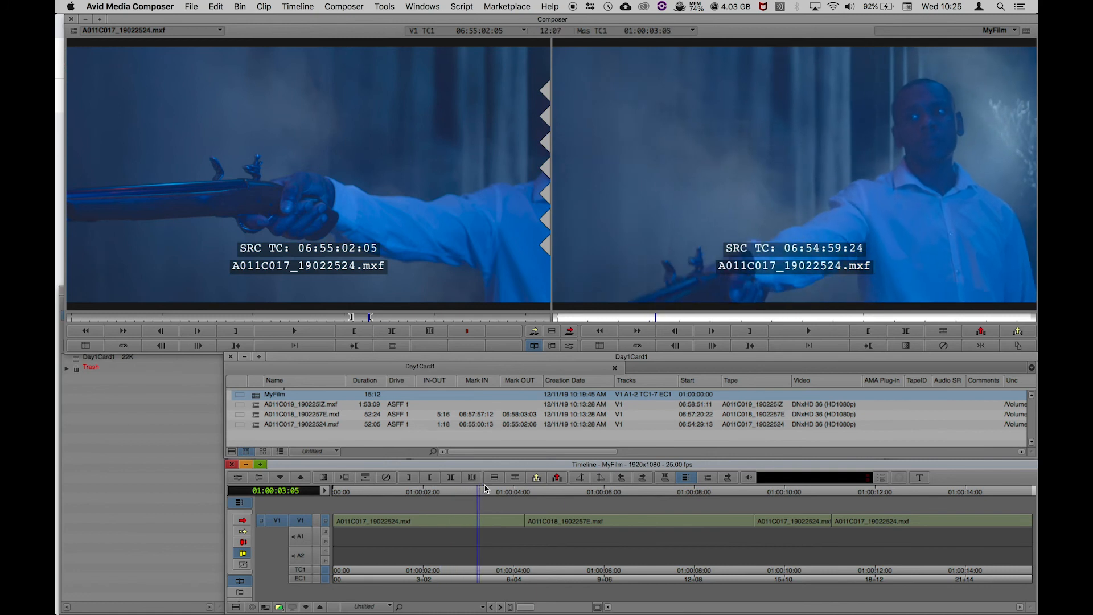
left_click_drag(508, 487, 927, 496)
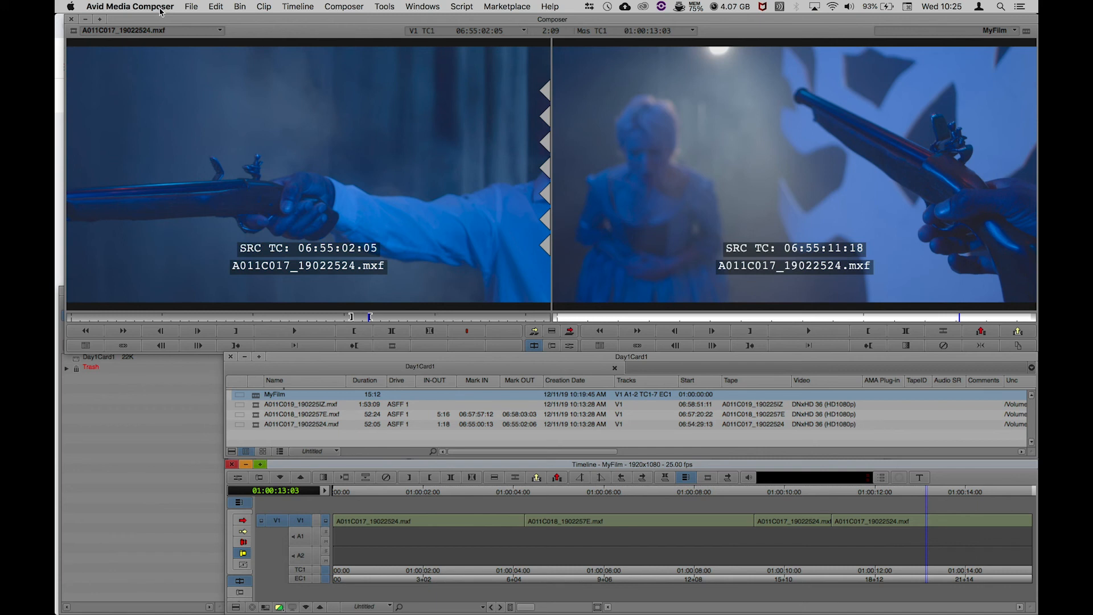
left_click(192, 8)
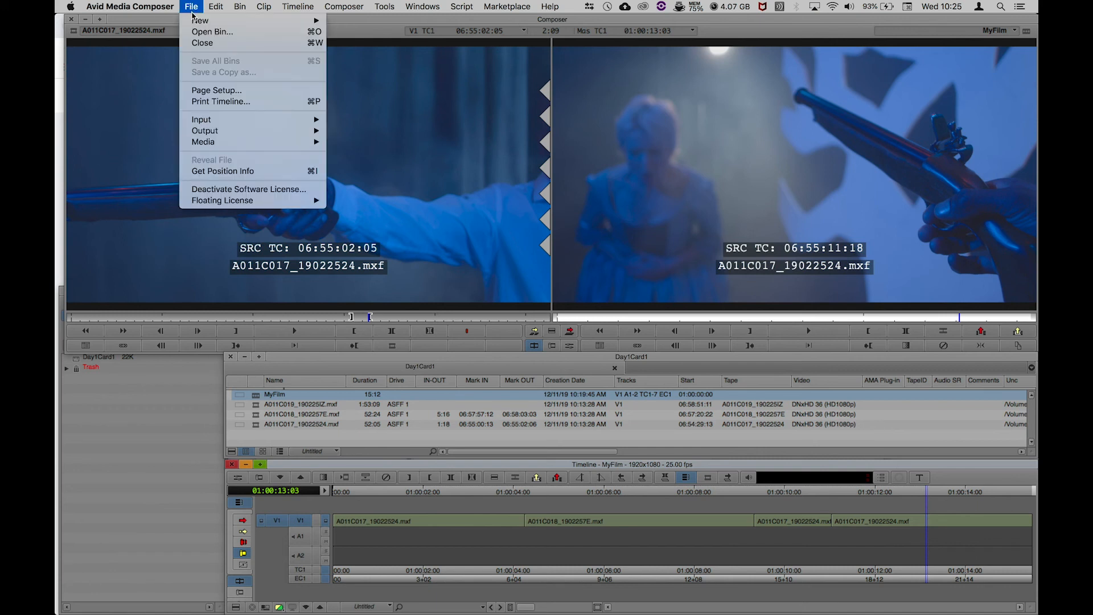
mouse_move(221, 132)
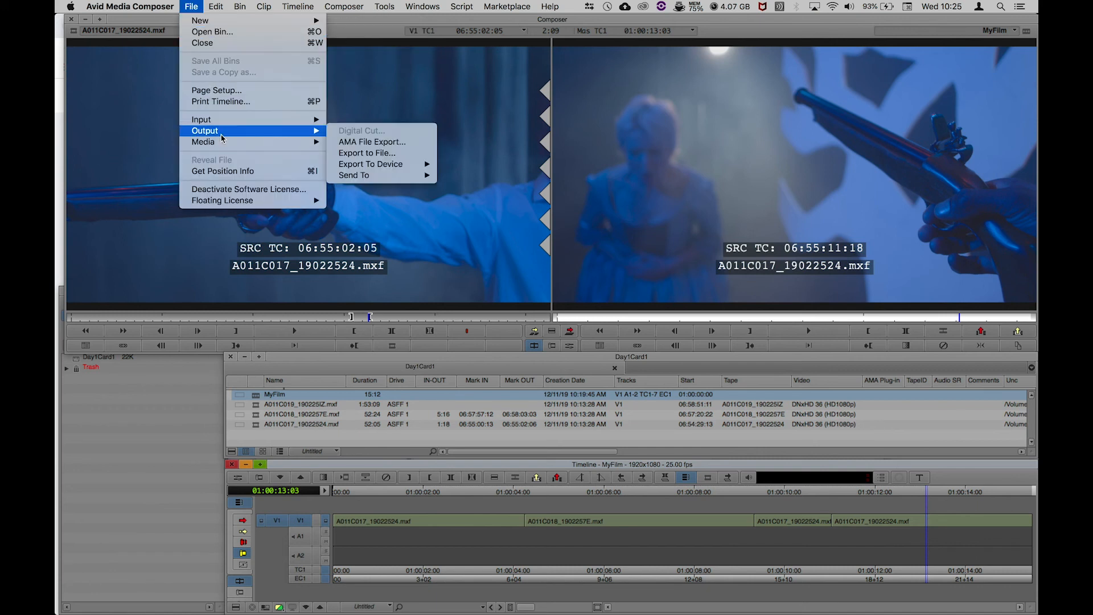
left_click(375, 153)
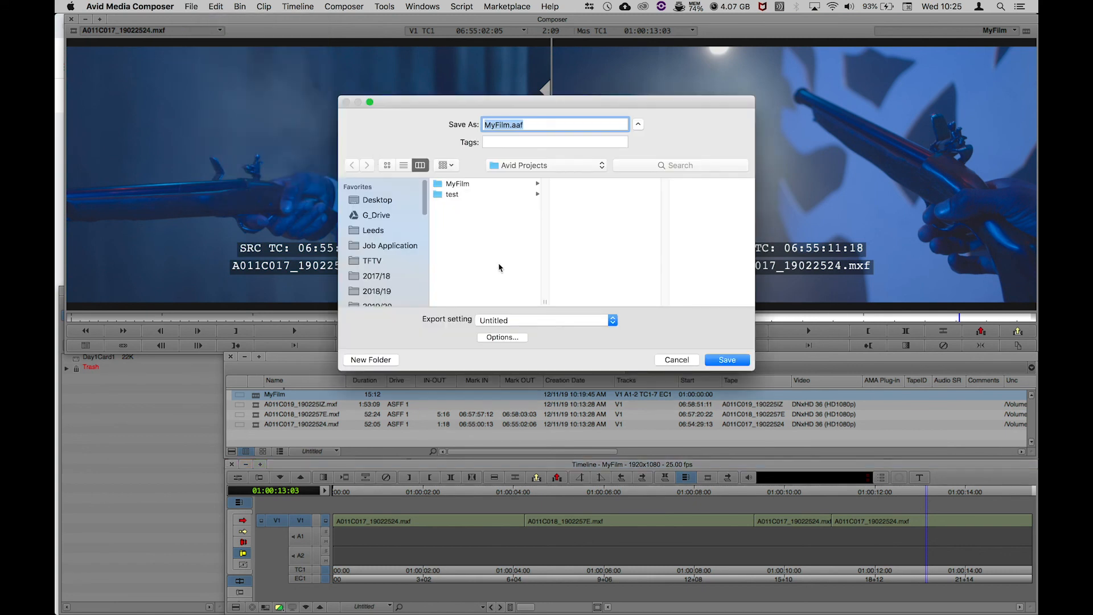
left_click(496, 340)
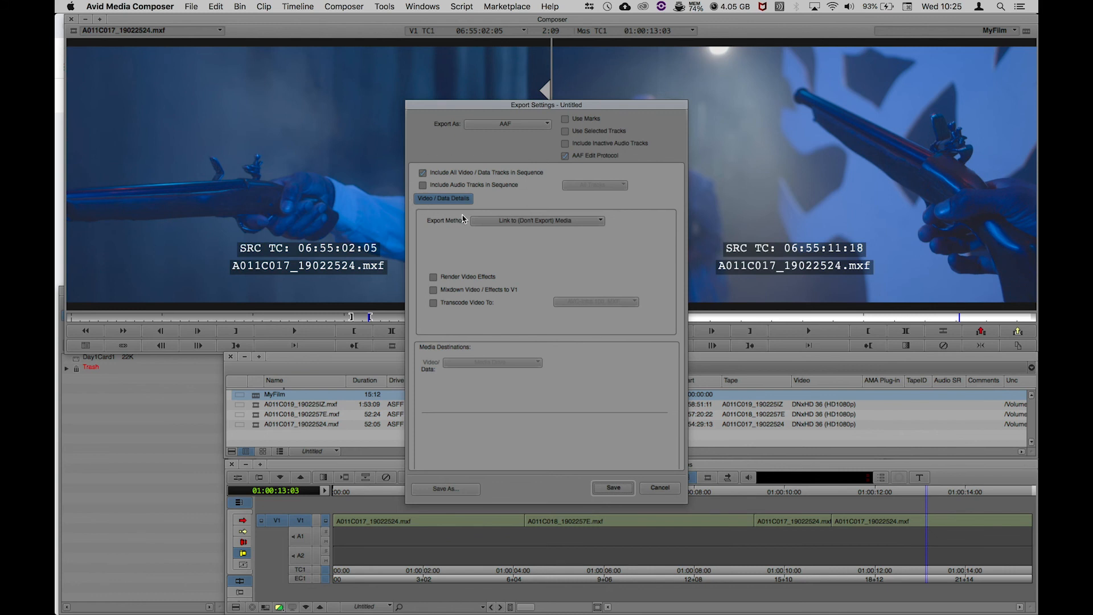
left_click(504, 124)
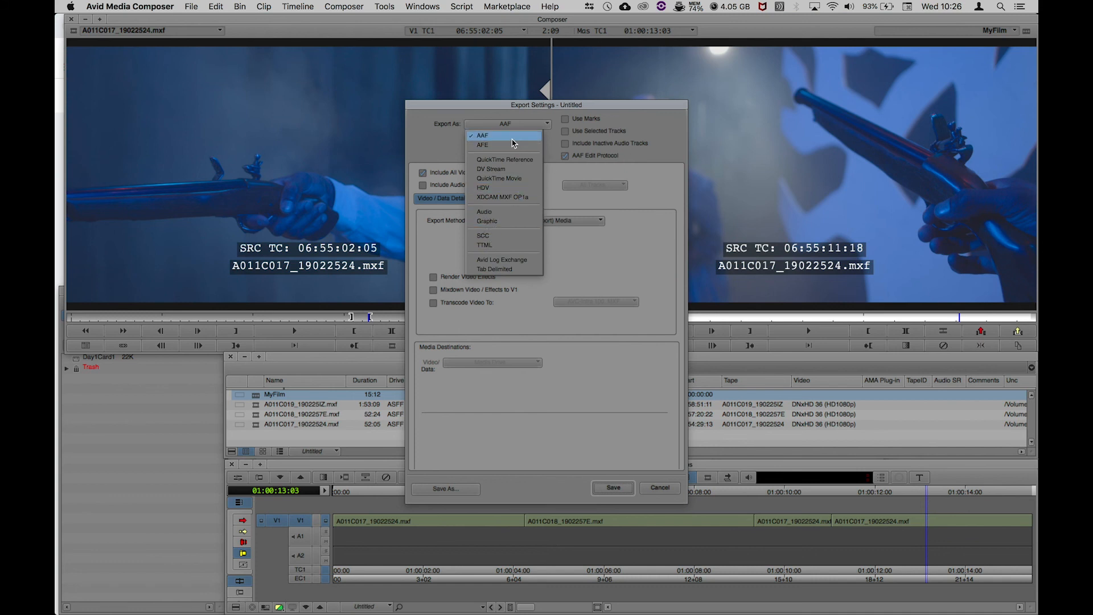
left_click(495, 178)
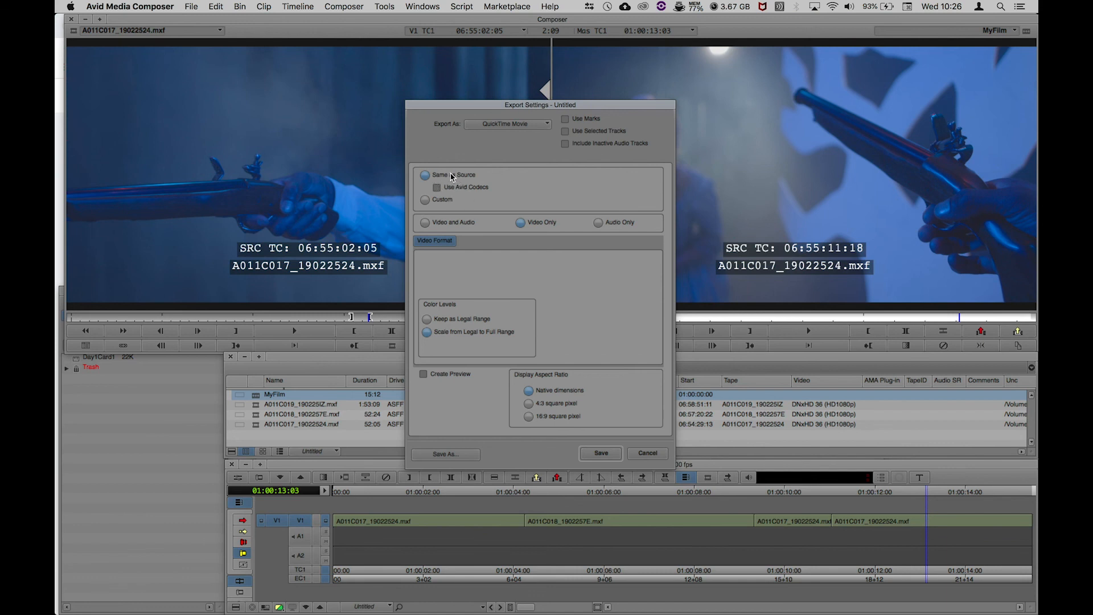
left_click(649, 455)
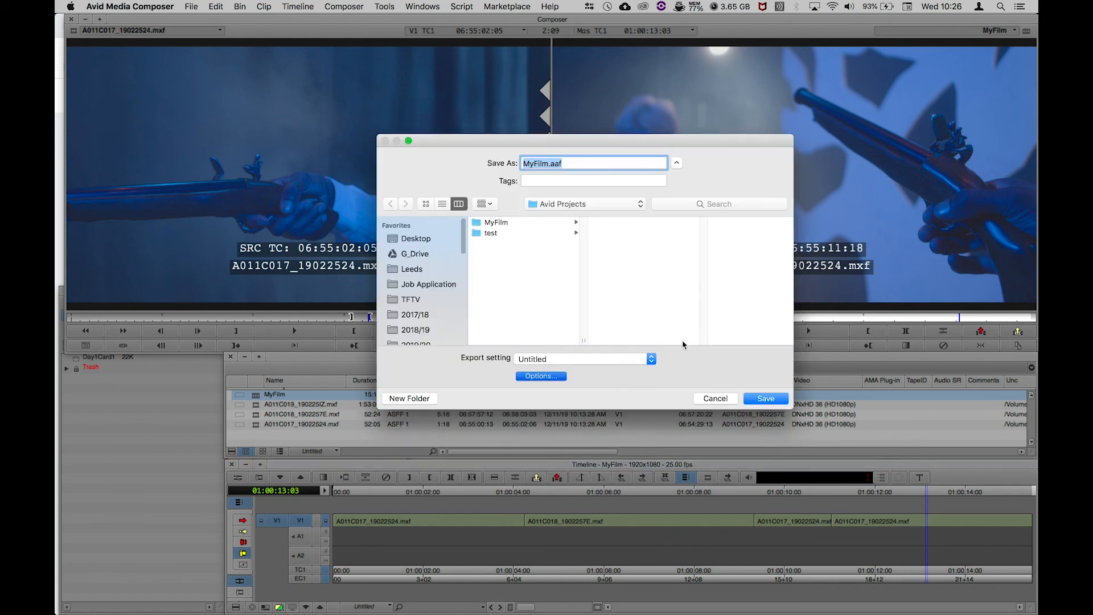
left_click(715, 398)
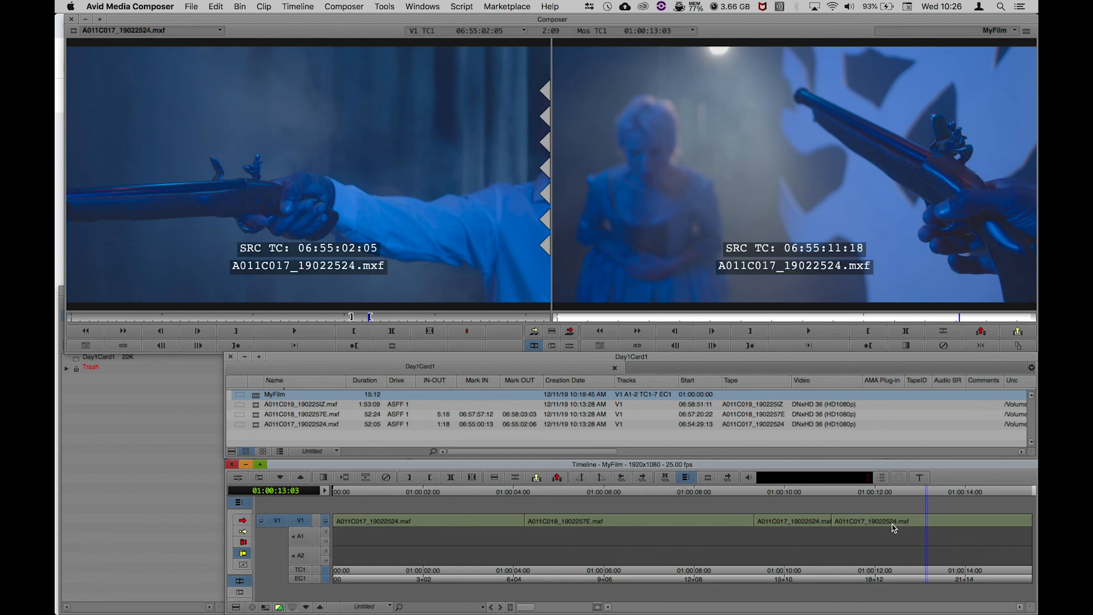
Start a file export of the MyFilm sequence and save its settings as AAF with Link to (Don't Export) Media.
left_click(190, 6)
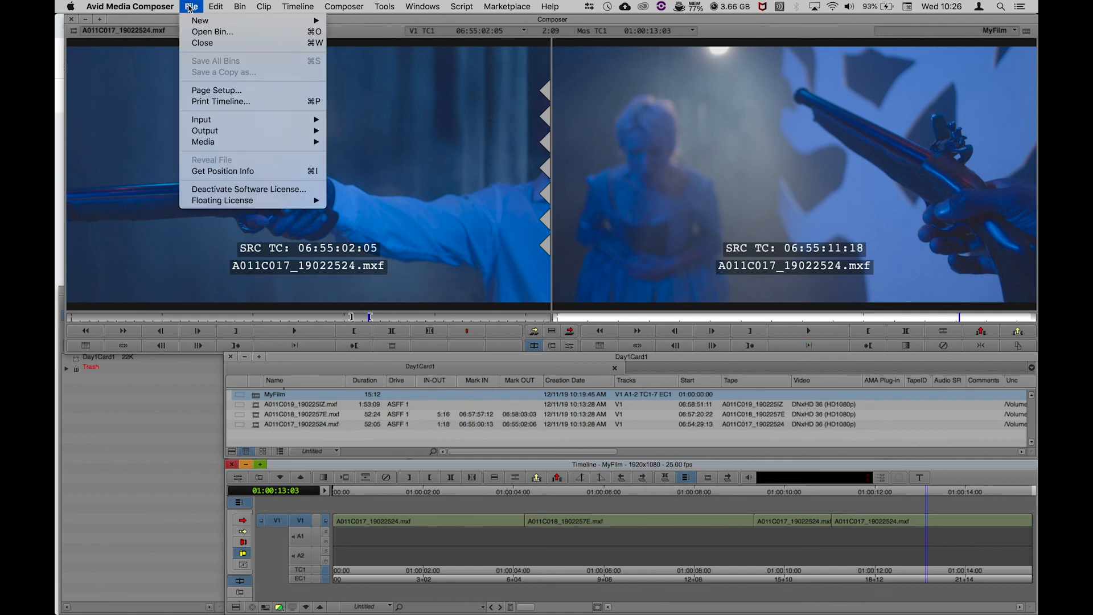
mouse_move(216, 132)
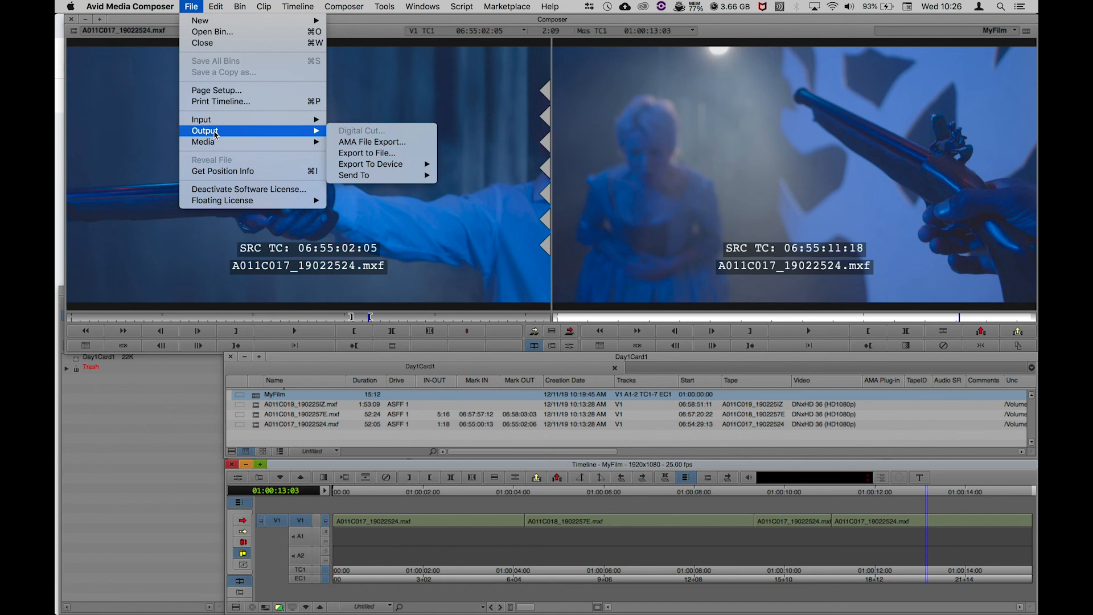
left_click(358, 154)
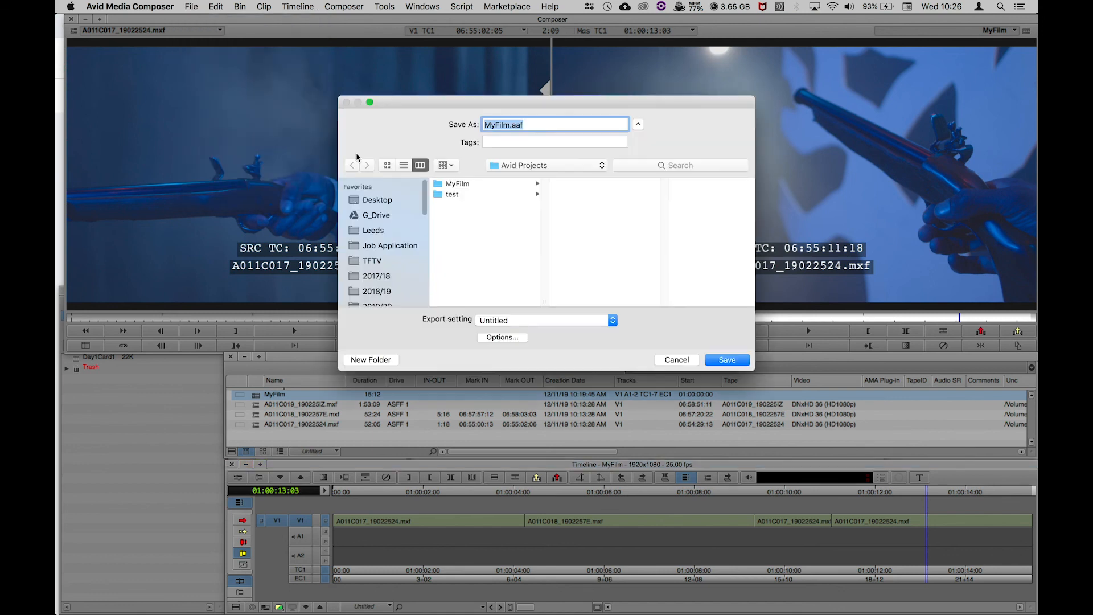
left_click(502, 337)
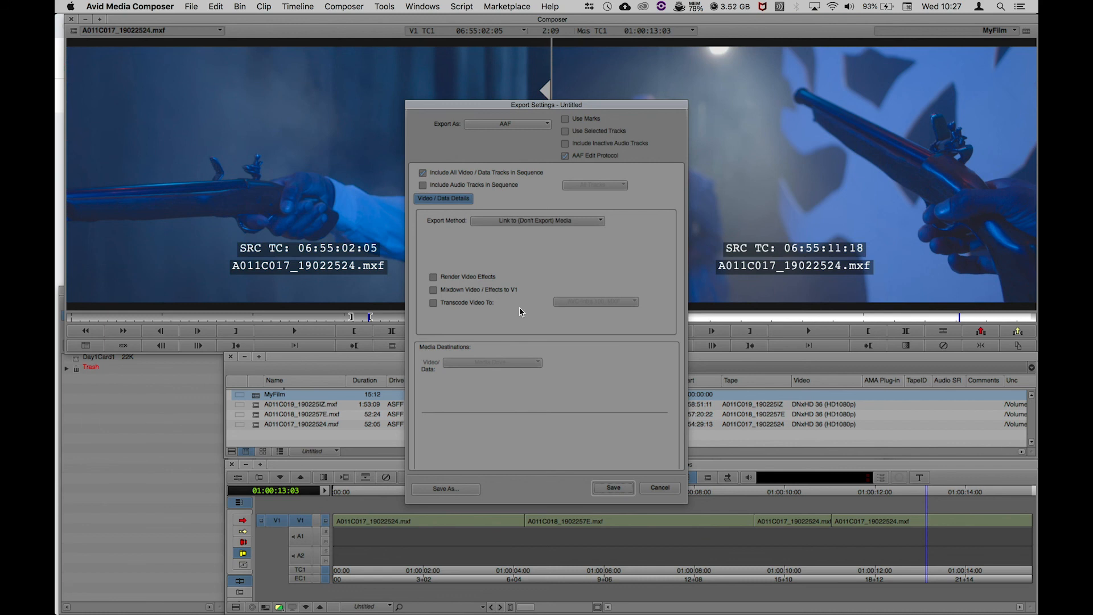
left_click(615, 488)
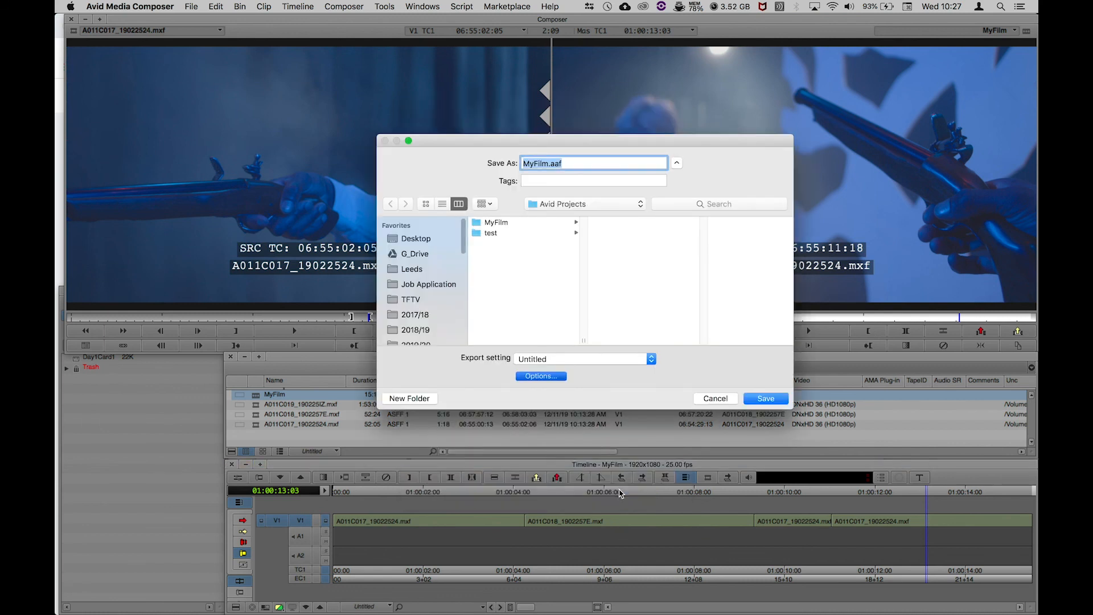
Create a FromAvid folder in ASFF 1 > BA3Workflow Exercise > InterchangeFiles and save the export there as MyFilm.aaf.
left_click(581, 205)
left_click(566, 216)
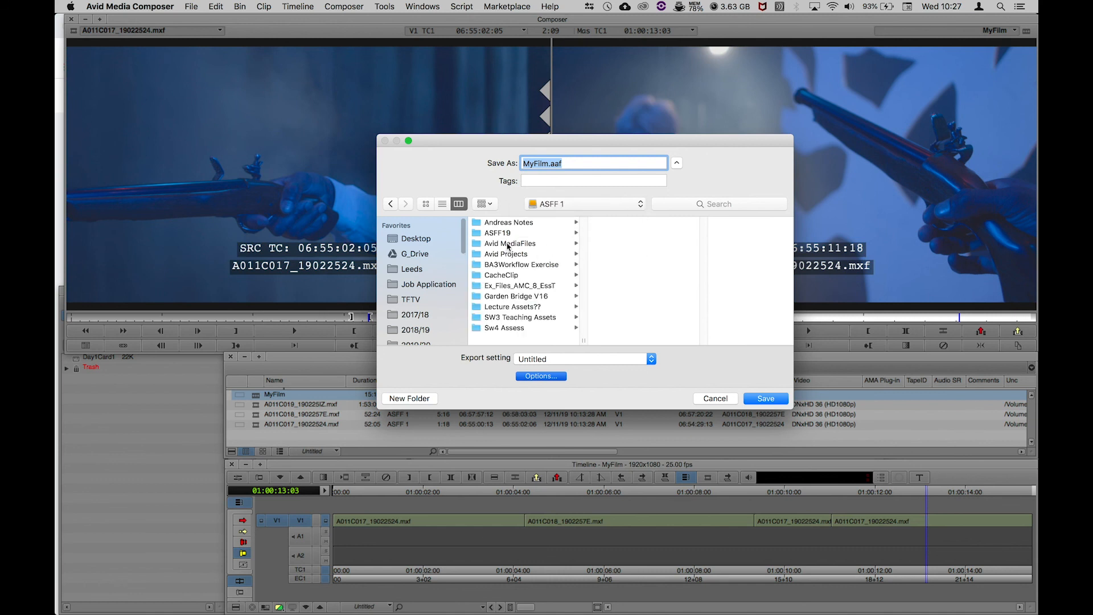
left_click(522, 265)
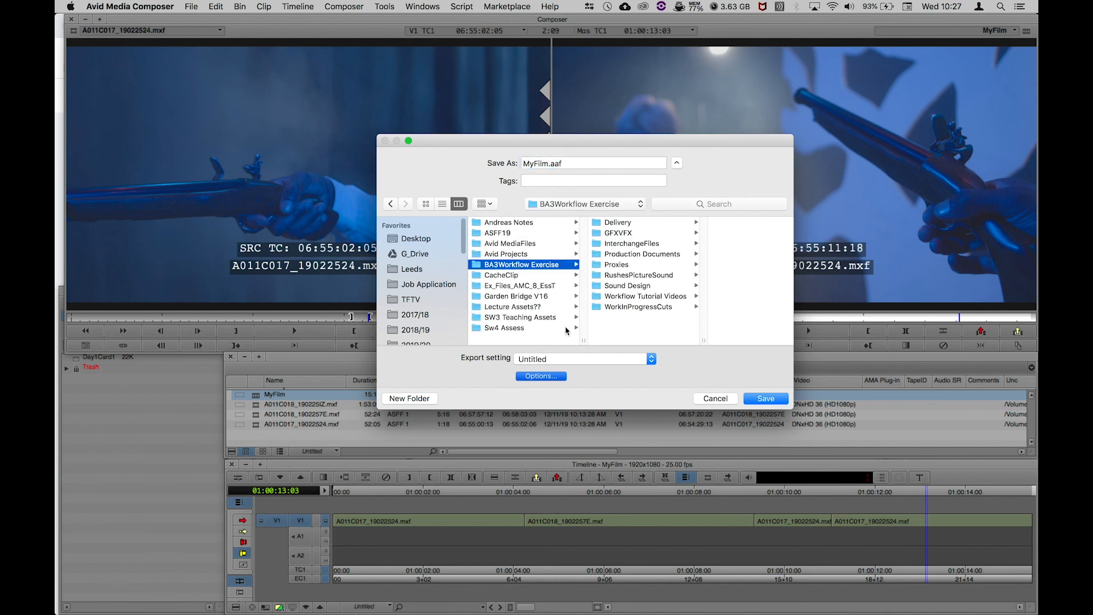
left_click(632, 245)
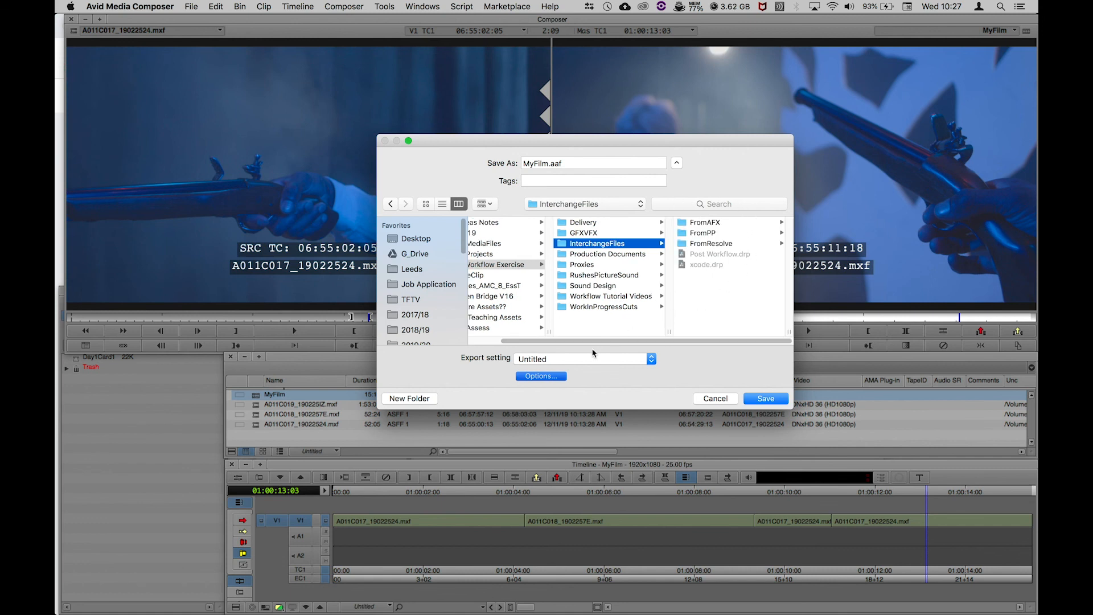
left_click(414, 399)
type("FromAvid")
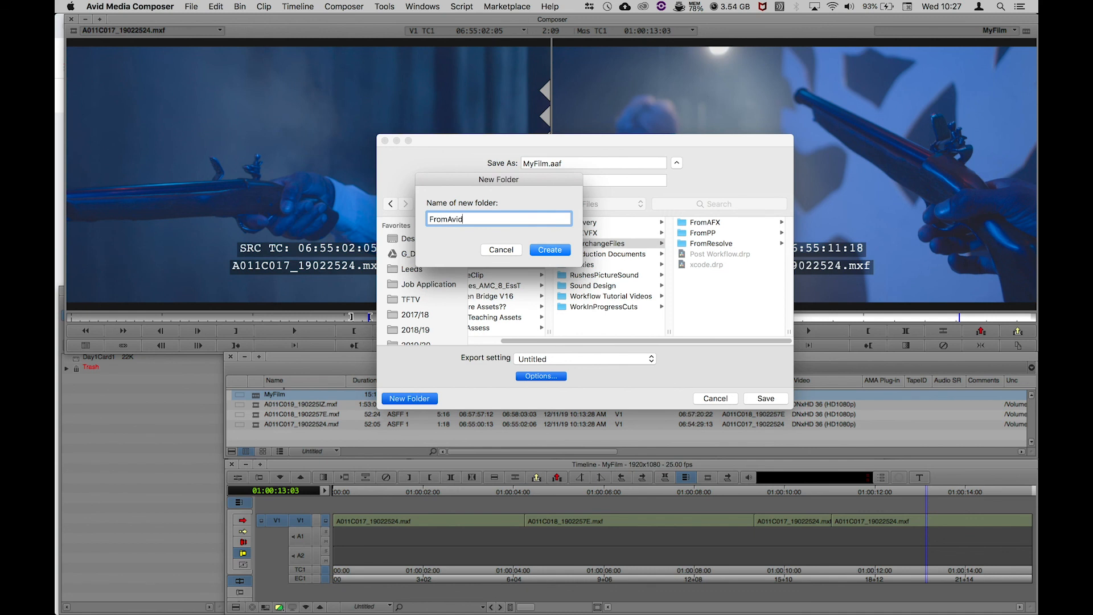
key("Return")
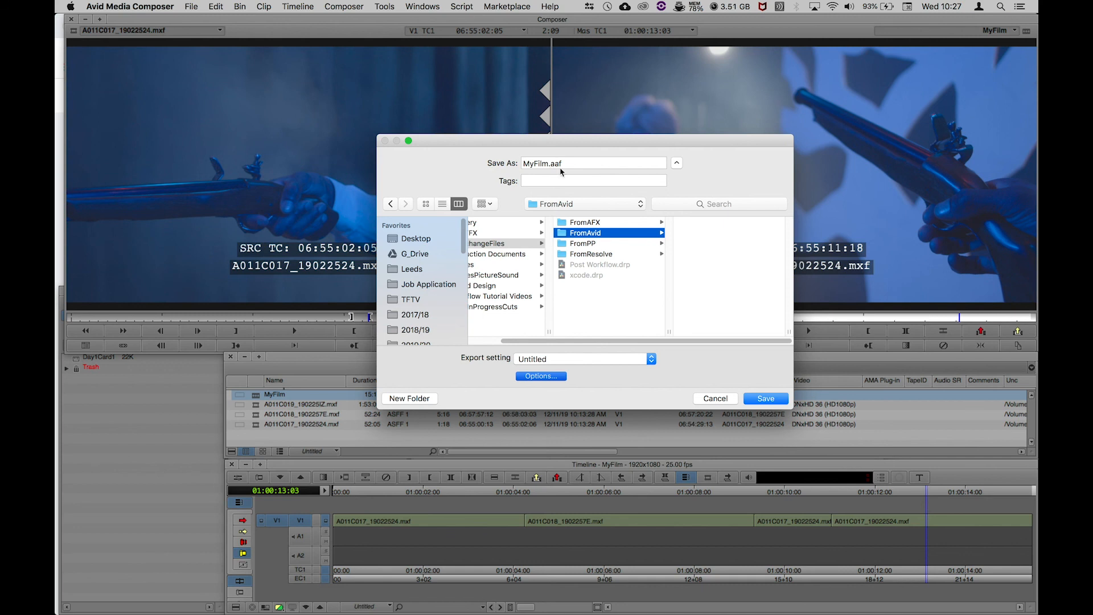
left_click(767, 399)
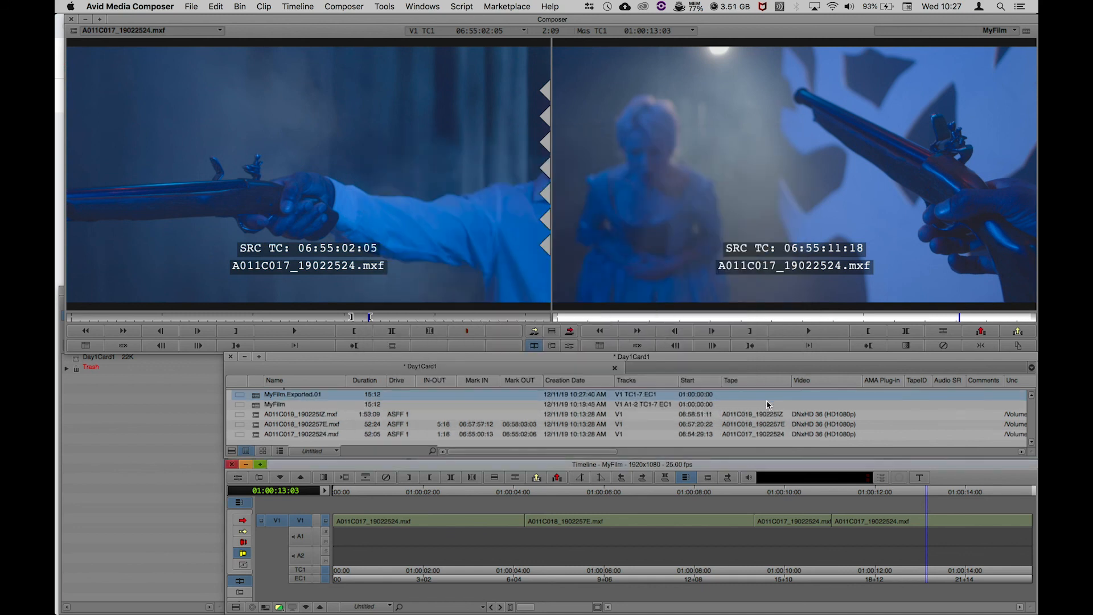
Switch to Finder and locate MyFilm.aaf in InterchangeFiles > FromAvid.
key("super+Tab")
key("super+Tab")
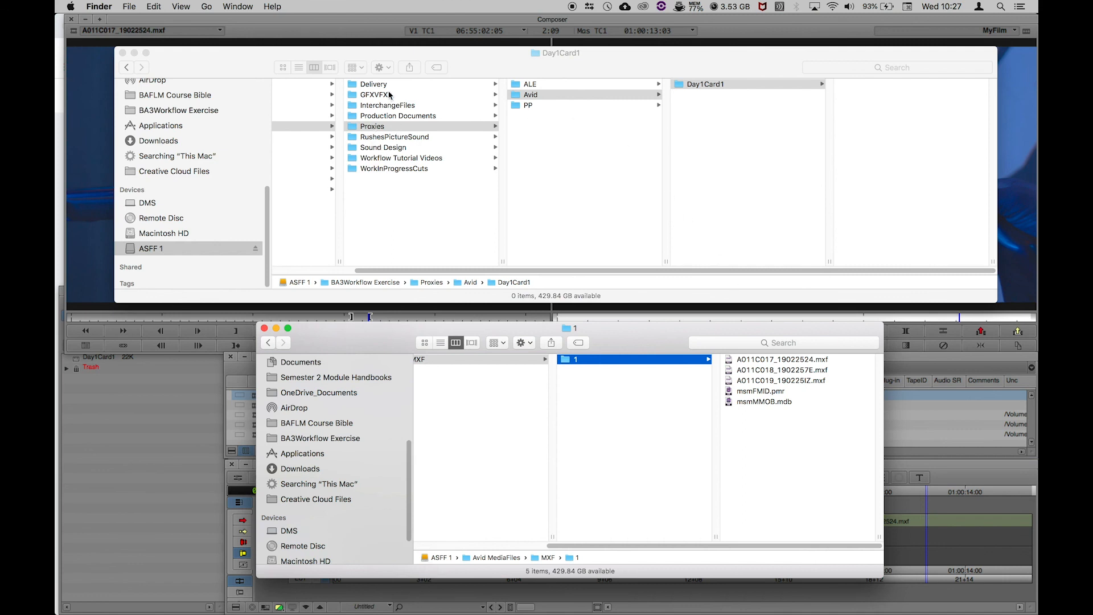
left_click(386, 110)
left_click(385, 106)
left_click(549, 85)
left_click(550, 106)
left_click(552, 97)
left_click(701, 85)
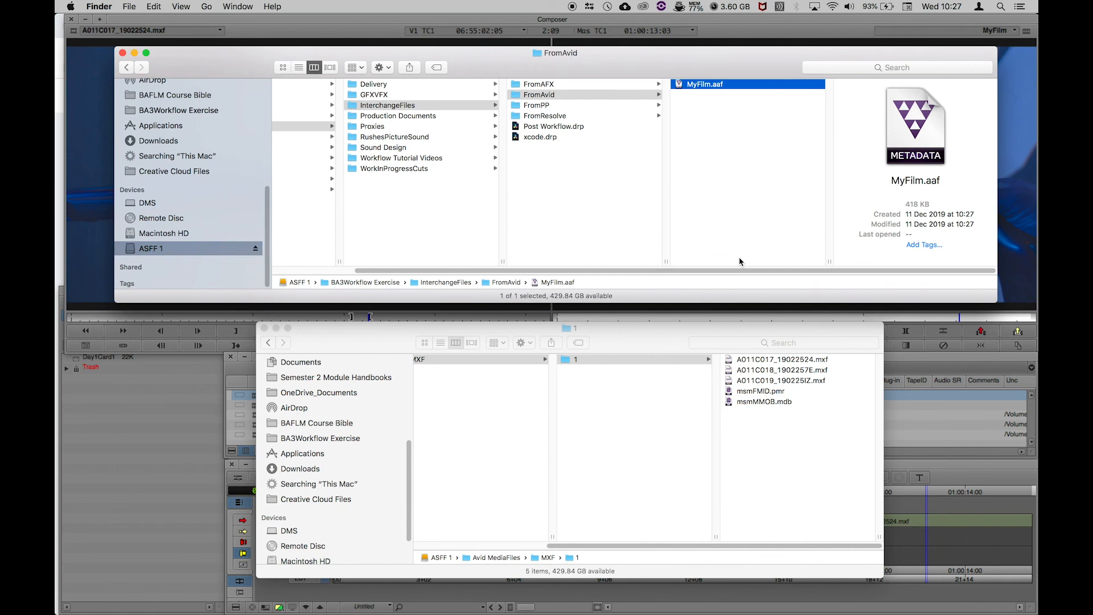